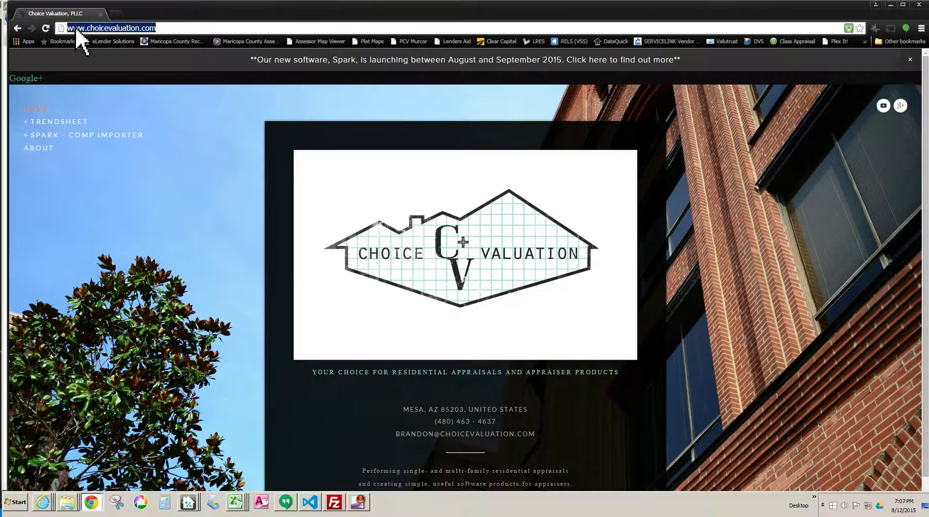
# Open Spark Coverage from the + Spark - Comp Importer menu and review the supported MLS list
pyautogui.click(156, 28)
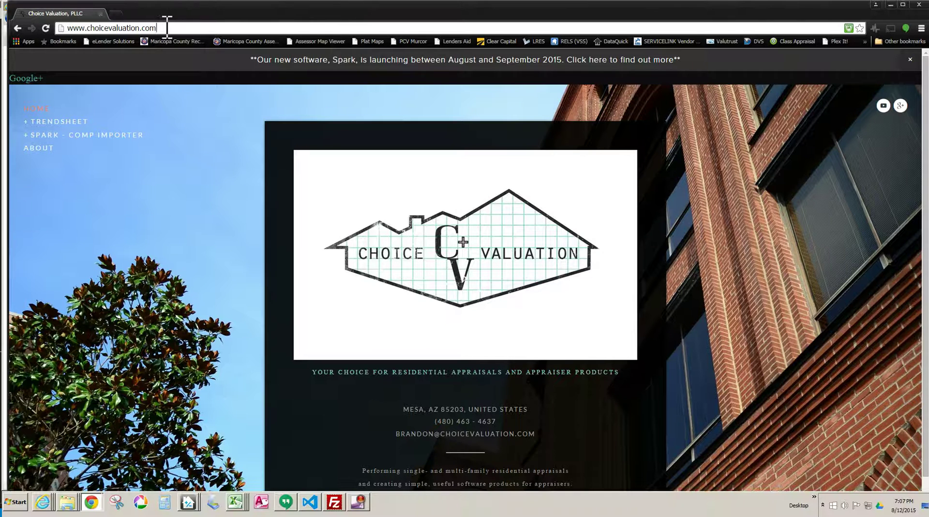
pyautogui.click(50, 135)
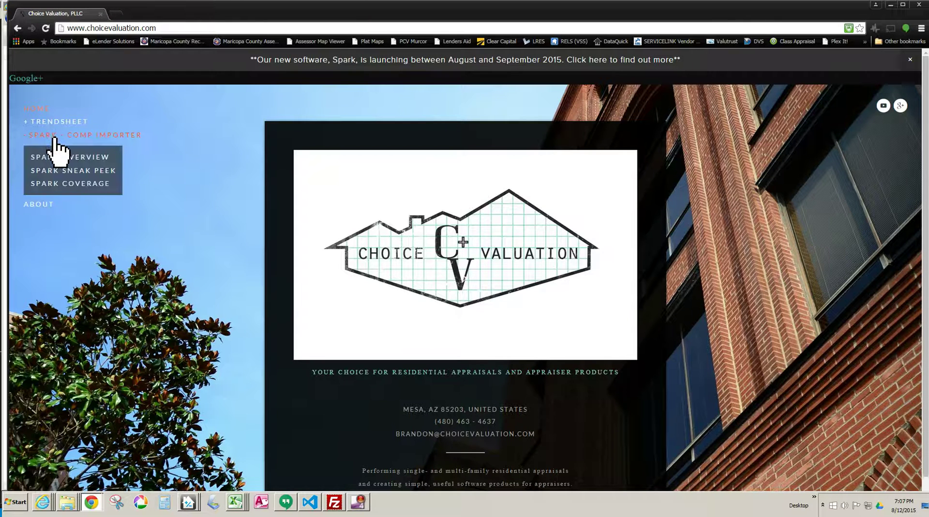
pyautogui.click(71, 184)
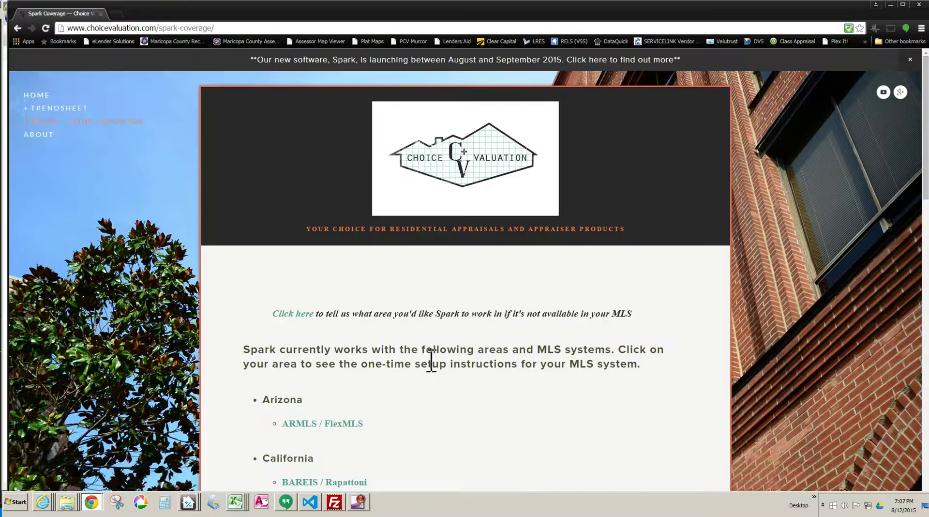
pyautogui.scroll(-20, 435, 363)
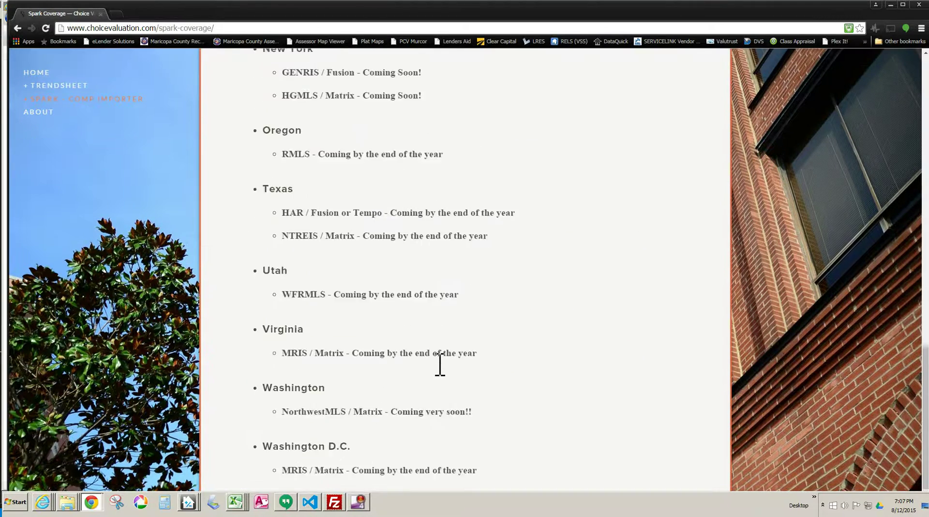
pyautogui.scroll(15, 439, 364)
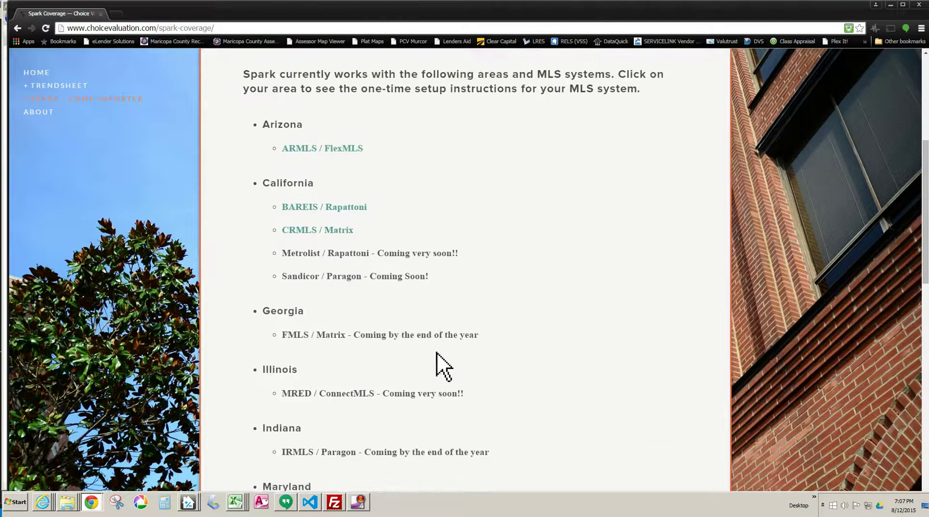
pyautogui.scroll(1, 444, 366)
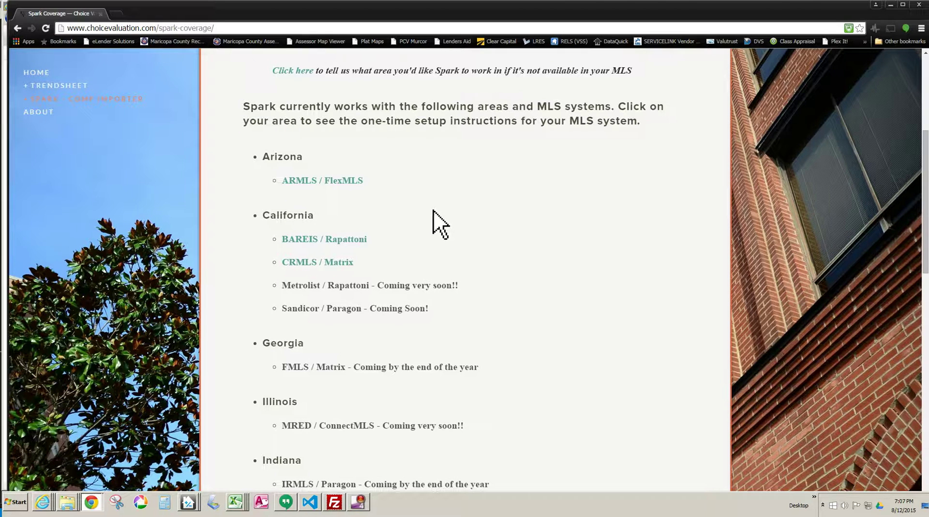
pyautogui.scroll(-1, 422, 271)
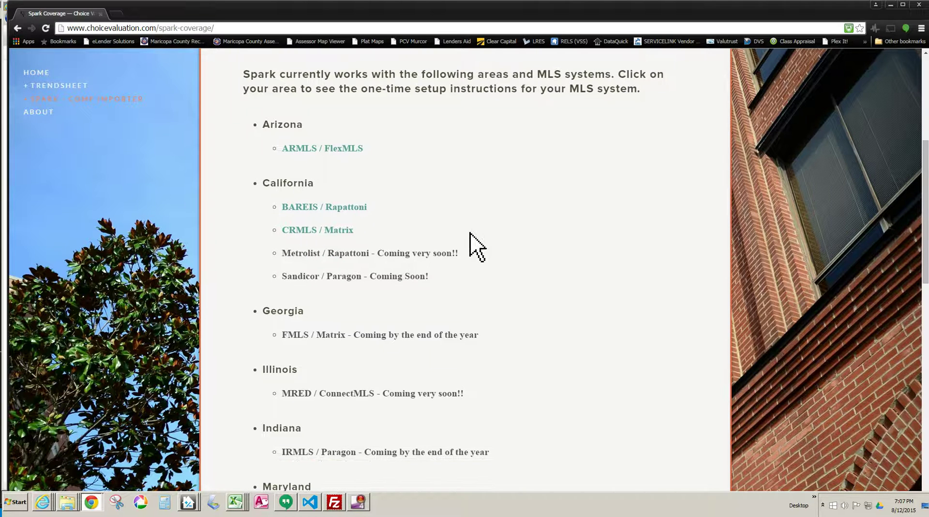
# Open the CRMLS / Matrix setup instructions listed under California
pyautogui.click(306, 230)
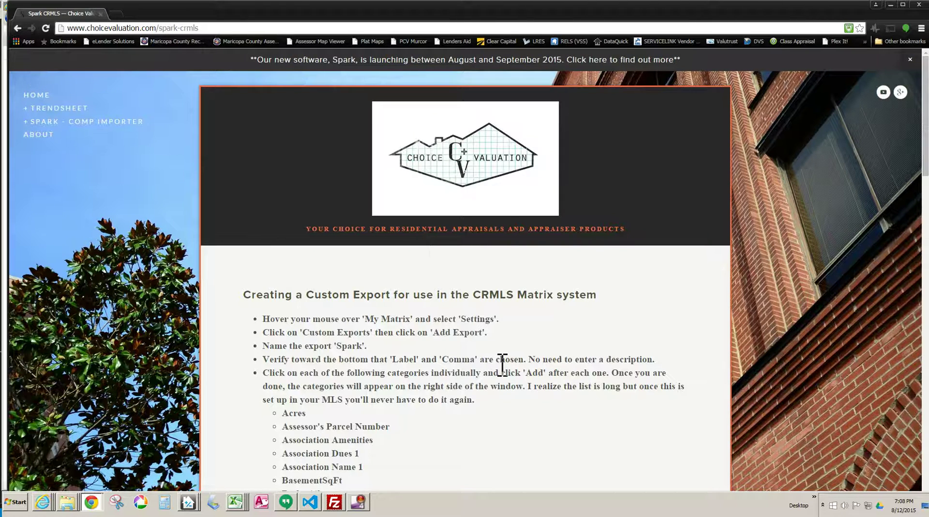
pyautogui.scroll(-4, 503, 372)
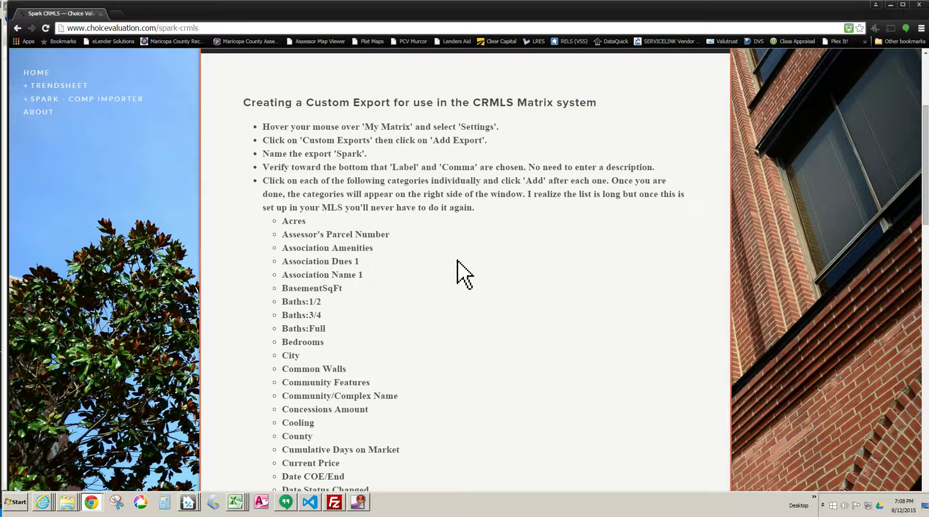
pyautogui.moveTo(480, 102); pyautogui.dragTo(525, 103)
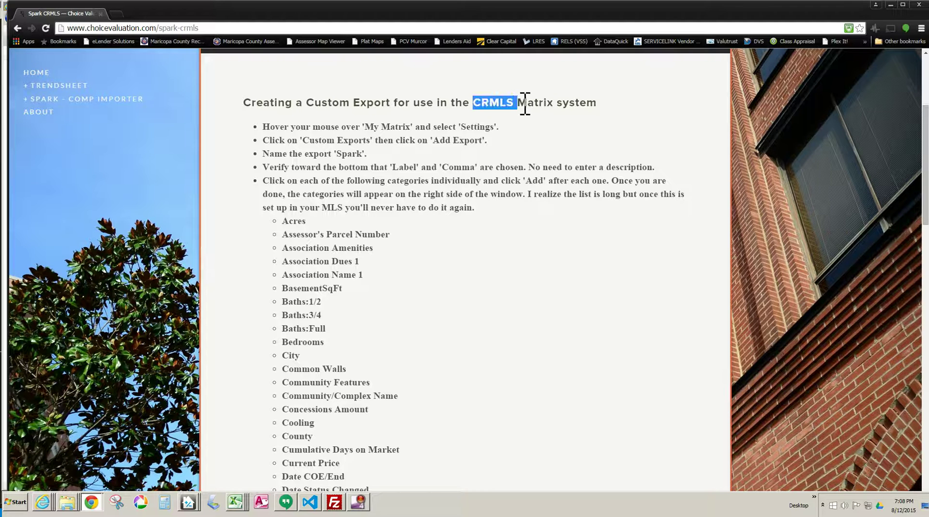
pyautogui.click(524, 165)
pyautogui.scroll(-2, 443, 265)
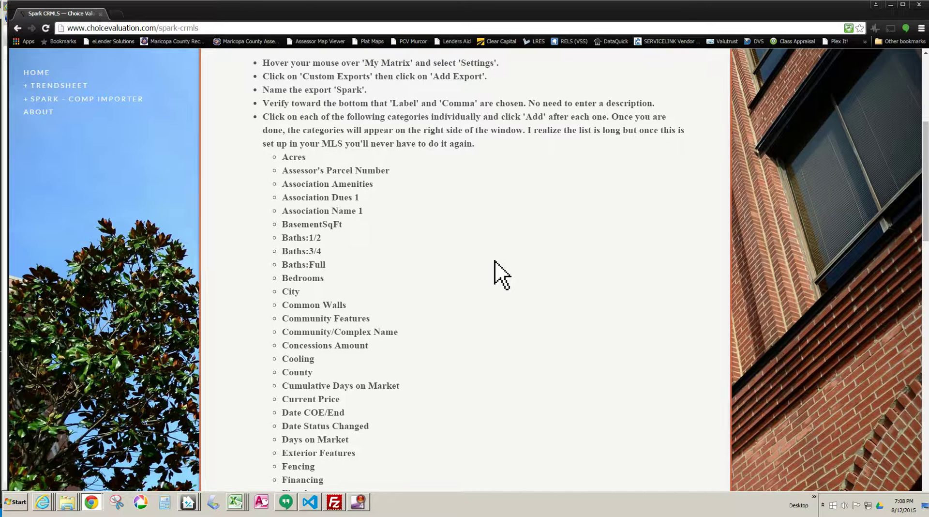
pyautogui.scroll(-1, 495, 263)
pyautogui.scroll(-1, 495, 264)
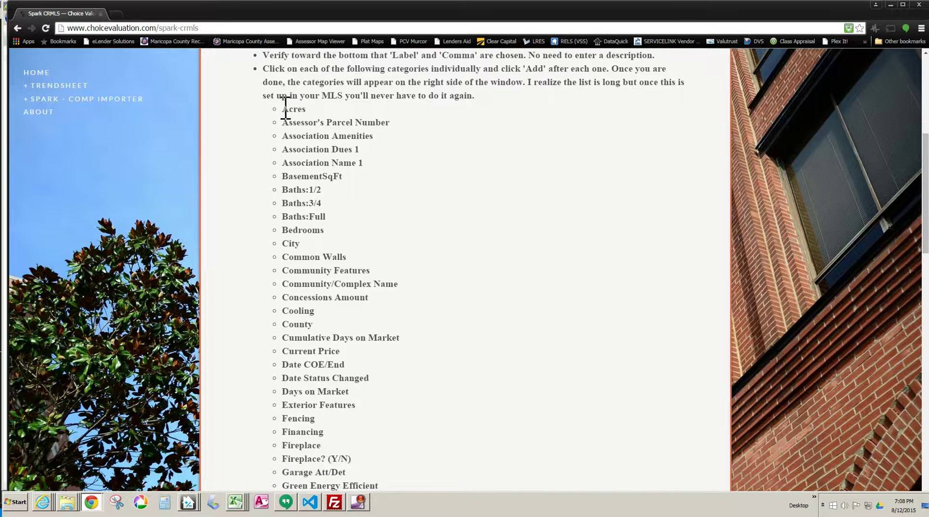
# Read through the steps for creating the custom 'Spark' export on the CRMLS page
pyautogui.moveTo(286, 109); pyautogui.dragTo(417, 467)
pyautogui.scroll(-3, 409, 436)
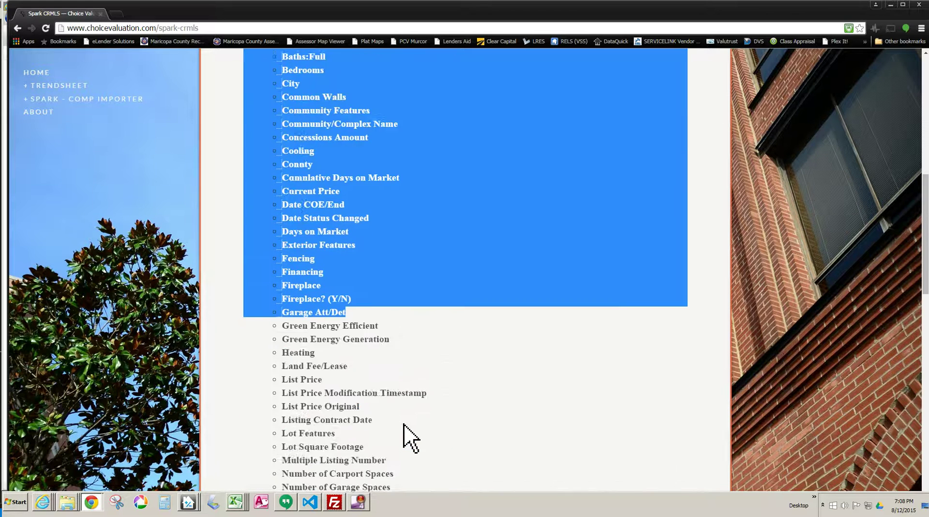
pyautogui.scroll(-4, 403, 424)
pyautogui.scroll(12, 402, 417)
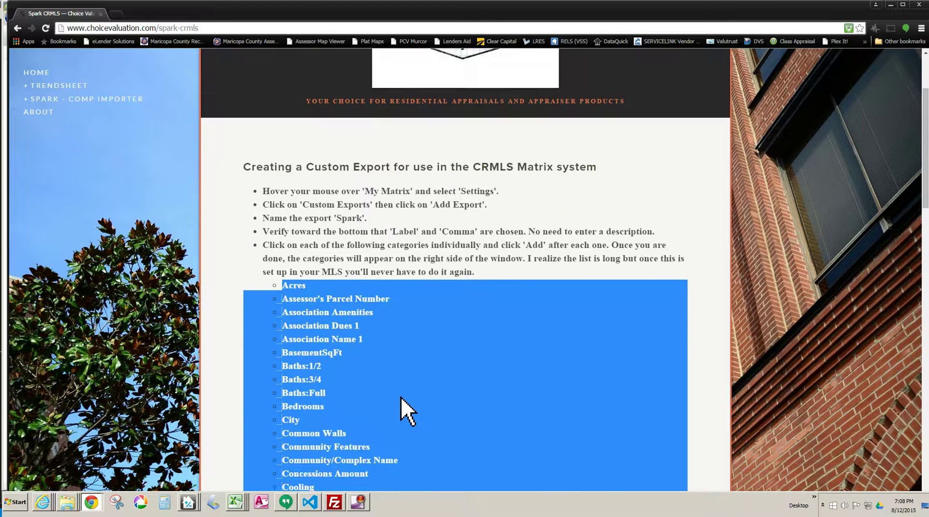
pyautogui.scroll(-1, 400, 402)
pyautogui.click(400, 397)
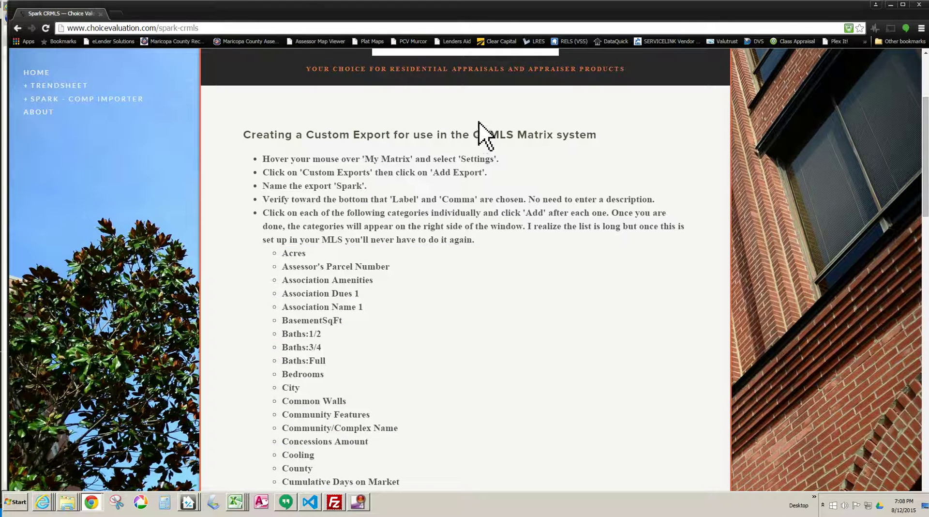
pyautogui.moveTo(493, 134); pyautogui.dragTo(515, 137)
pyautogui.click(499, 141)
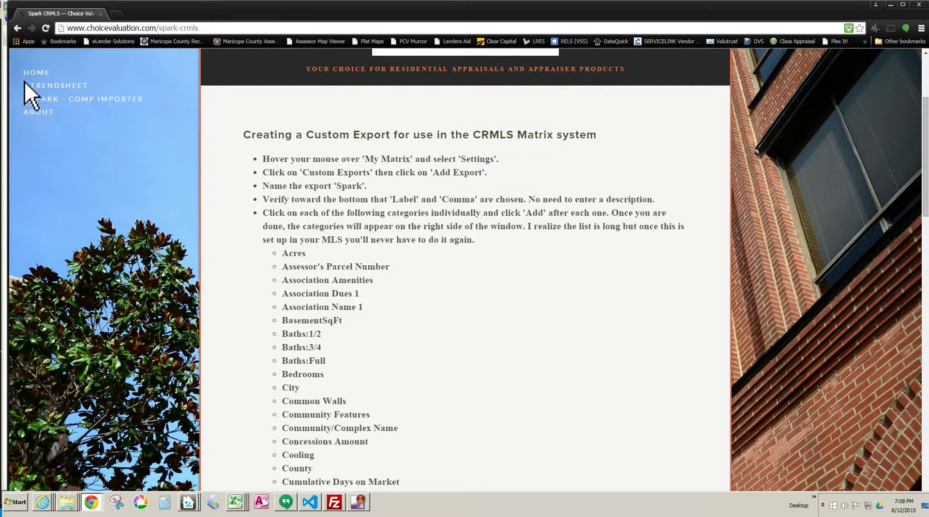
# Narrow Chrome from its left edge to uncover the CRMLS Matrix window
pyautogui.moveTo(10, 96); pyautogui.dragTo(431, 130)
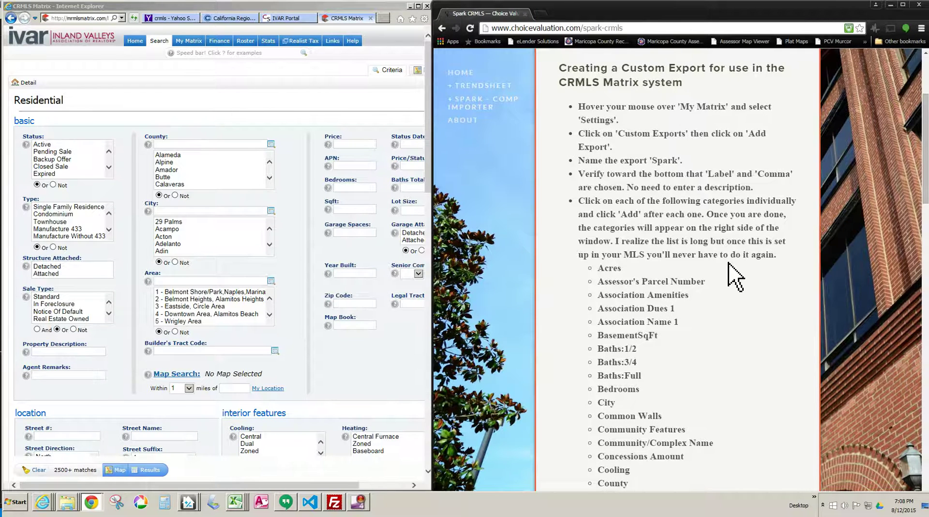
pyautogui.scroll(-4, 735, 276)
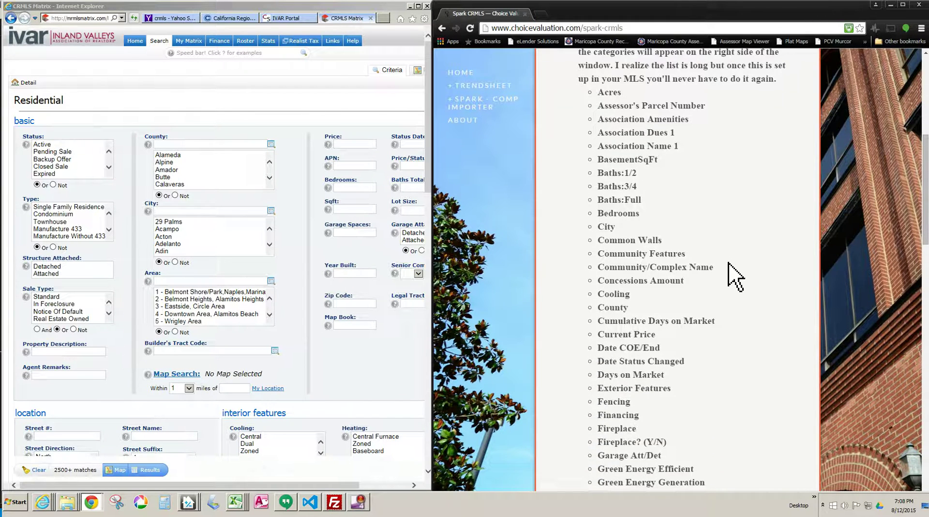
pyautogui.scroll(1, 726, 251)
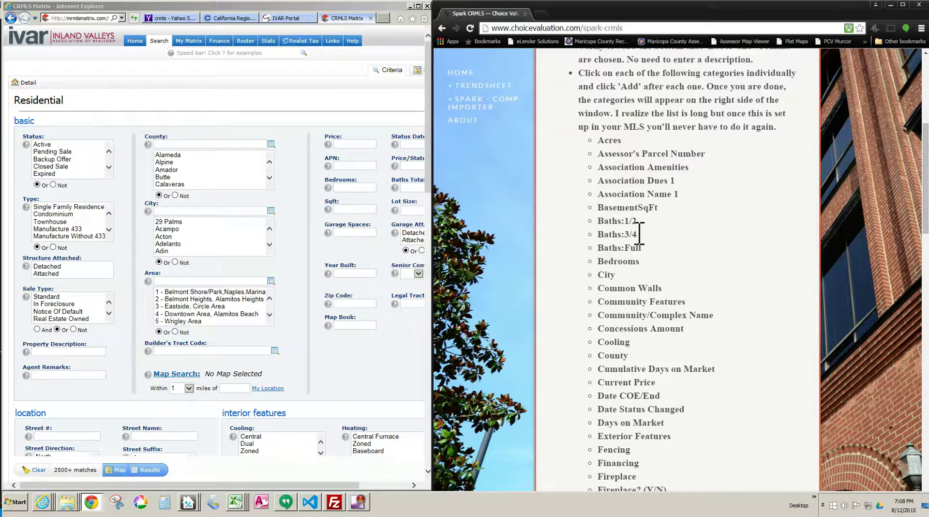
pyautogui.scroll(5, 640, 234)
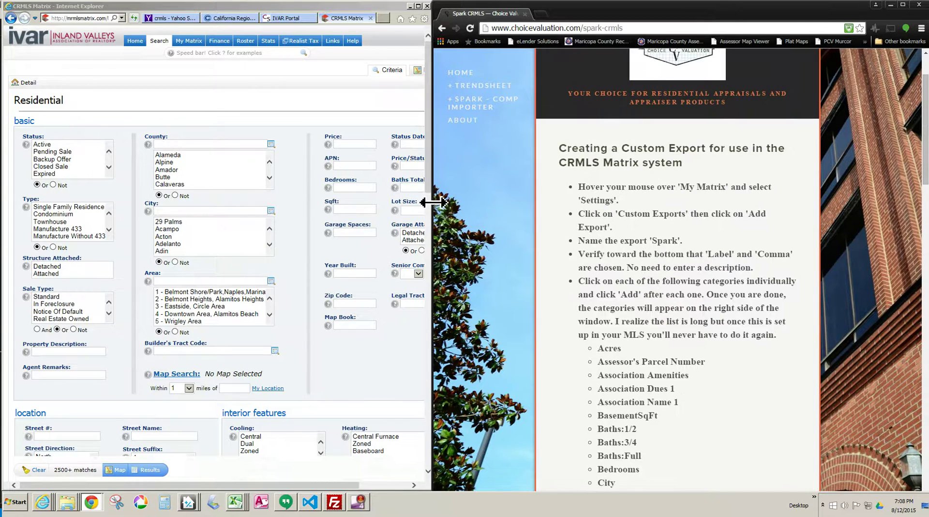
# Adjust the shared border so the Matrix residential search shows more fields beside the instructions
pyautogui.moveTo(432, 202); pyautogui.dragTo(272, 206)
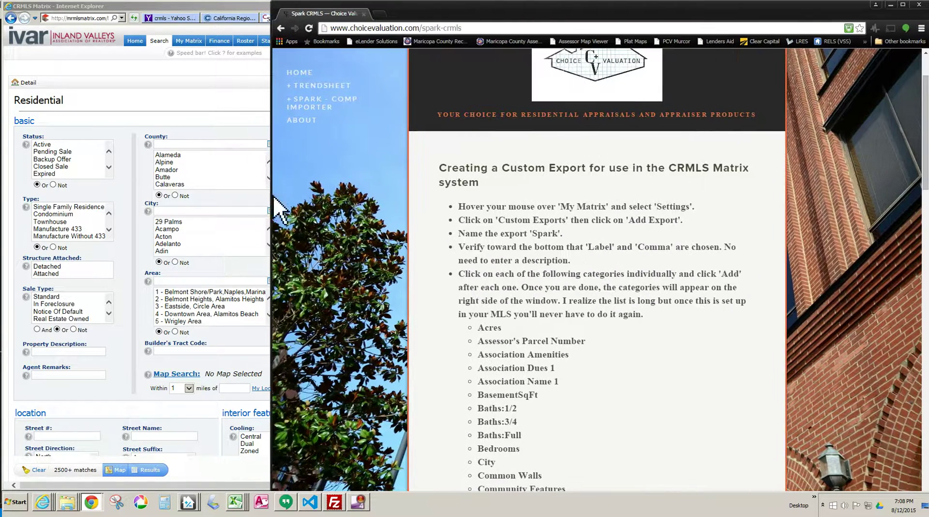
pyautogui.moveTo(459, 207); pyautogui.dragTo(603, 300)
pyautogui.scroll(-5, 611, 309)
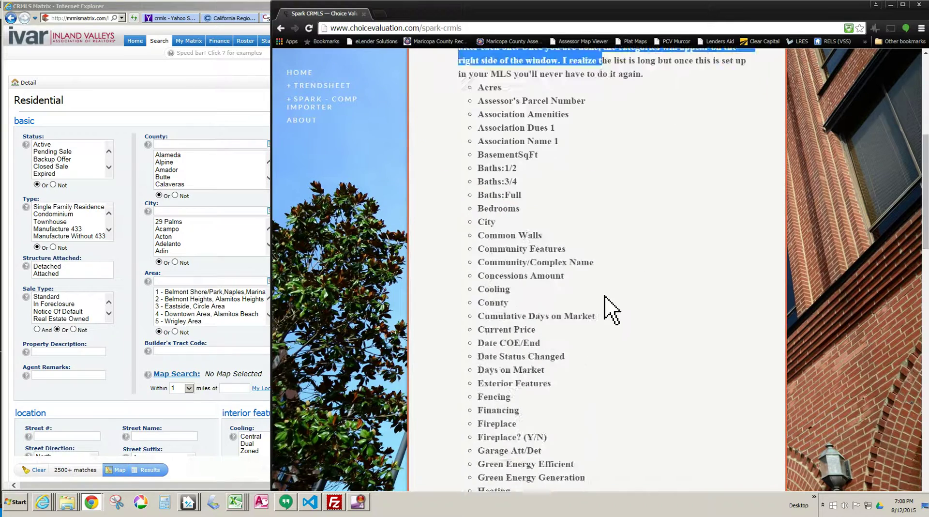
pyautogui.scroll(-6, 612, 307)
pyautogui.scroll(12, 611, 300)
pyautogui.click(607, 293)
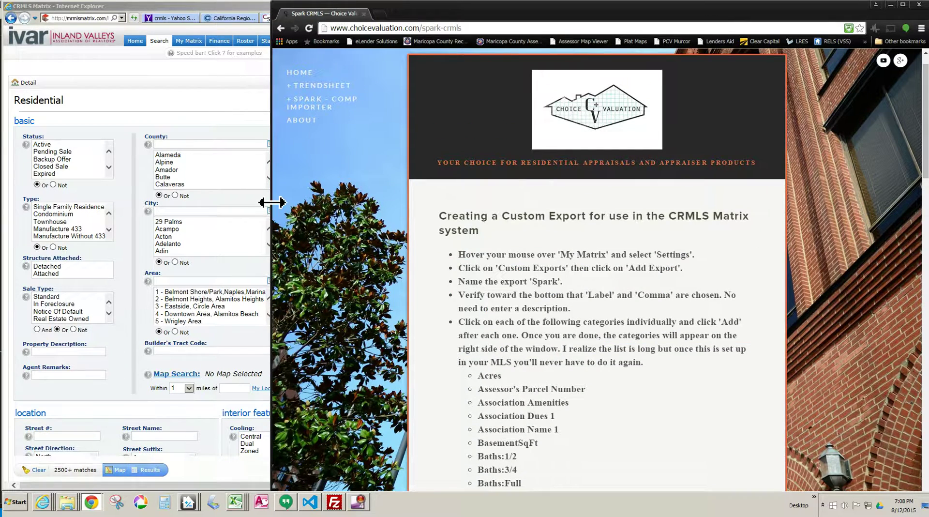
pyautogui.moveTo(272, 202); pyautogui.dragTo(434, 222)
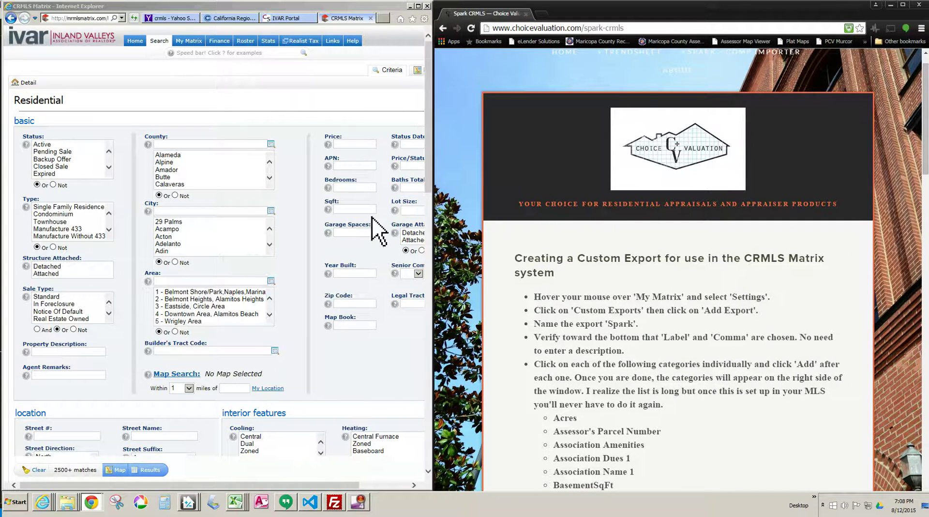
pyautogui.scroll(-6, 611, 300)
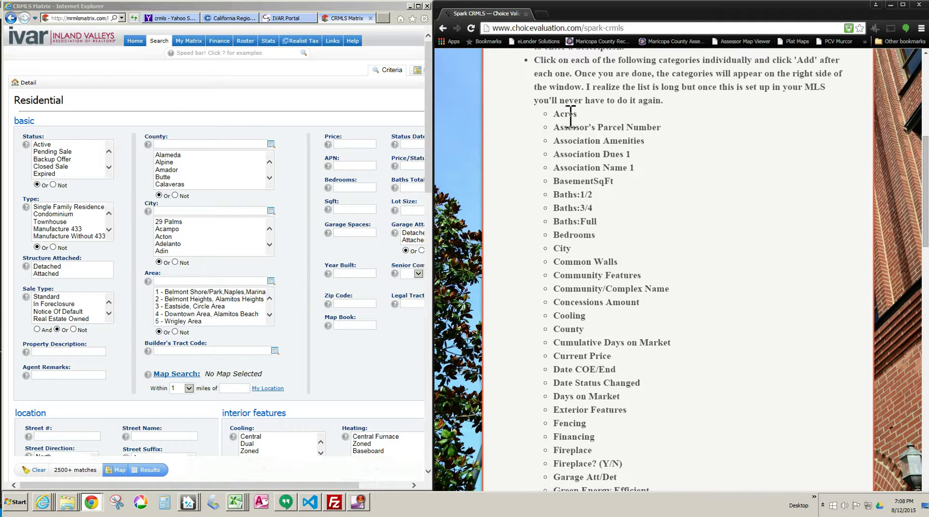
# Go to My Matrix Settings > Custom Exports, keep Residential as the class, and start a new export
pyautogui.click(135, 92)
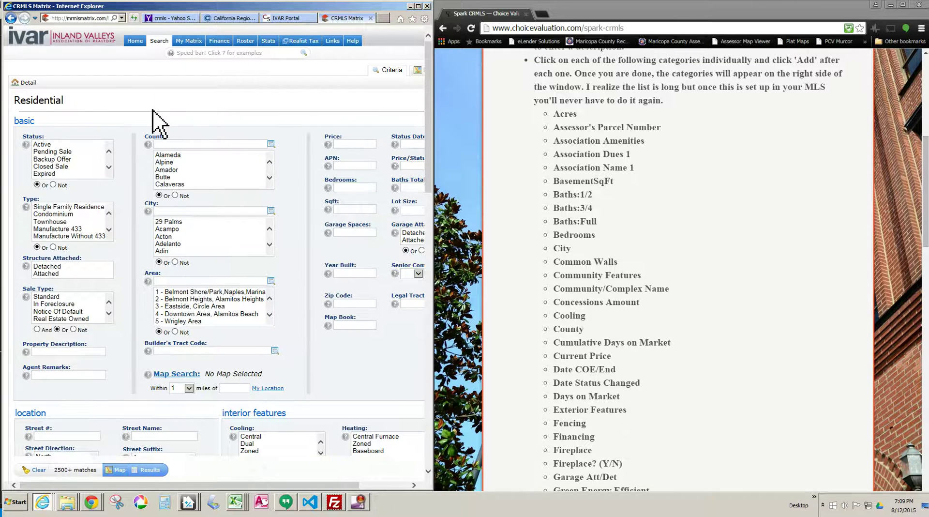
pyautogui.moveTo(194, 41)
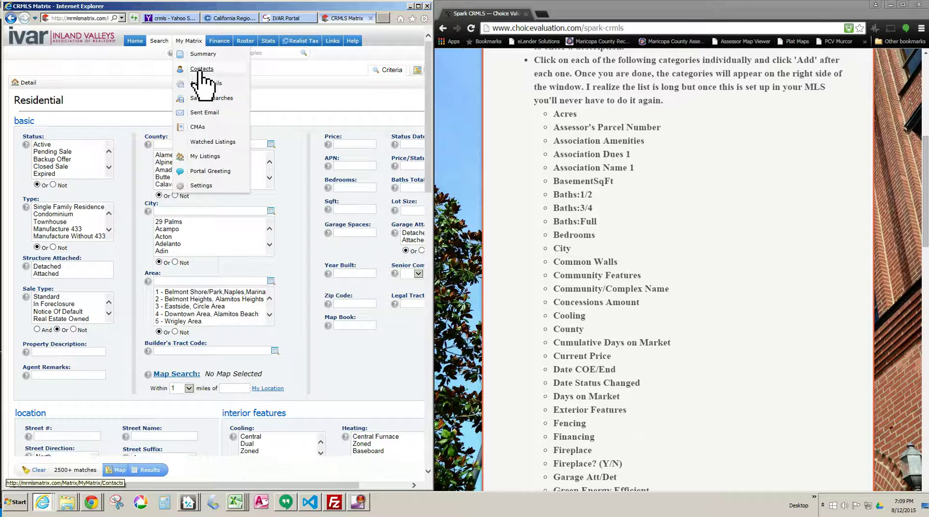
pyautogui.click(201, 186)
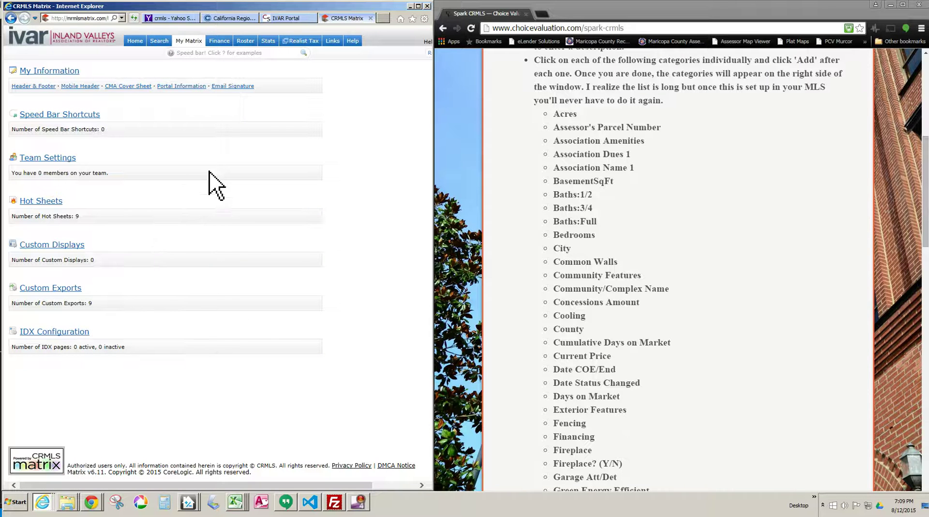
pyautogui.click(63, 289)
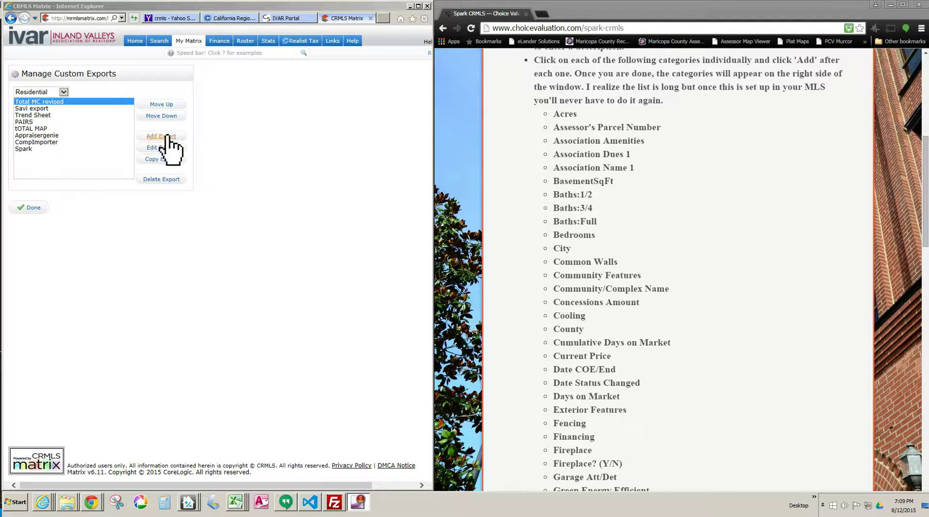
pyautogui.click(65, 92)
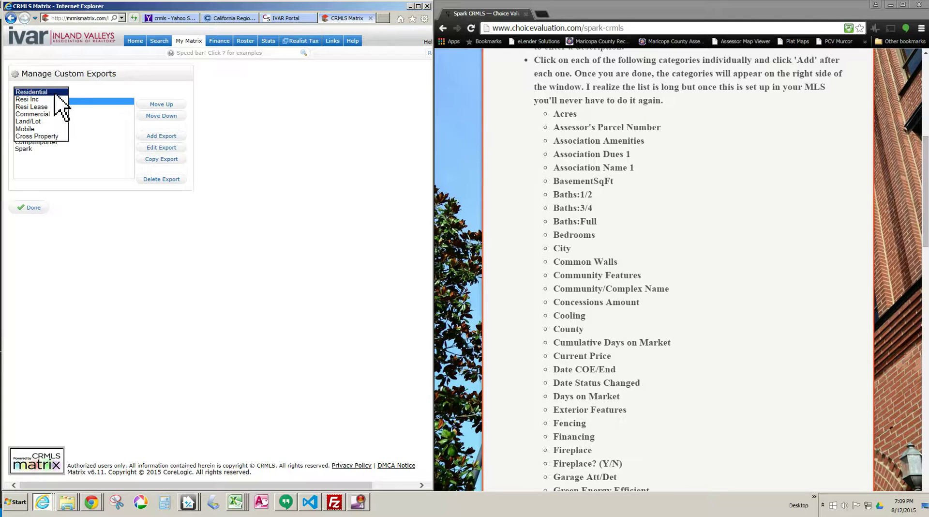
pyautogui.click(42, 94)
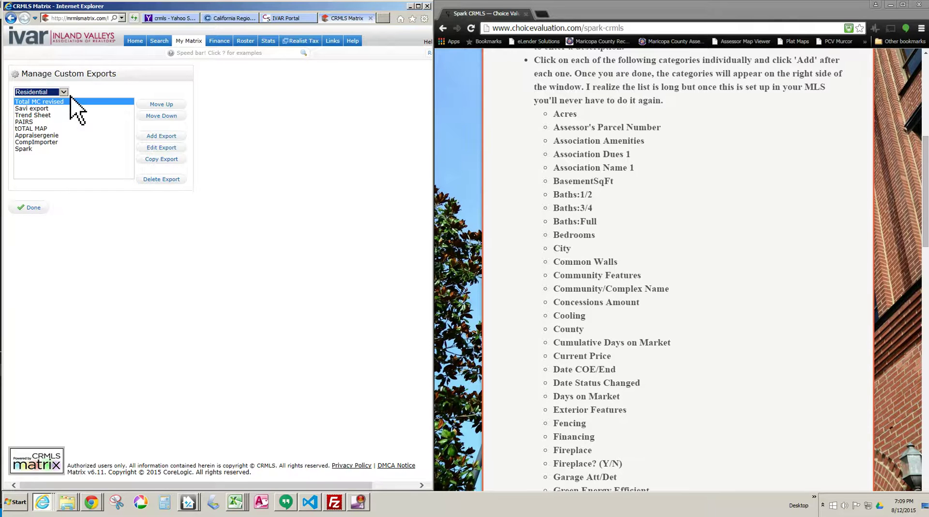
pyautogui.click(168, 136)
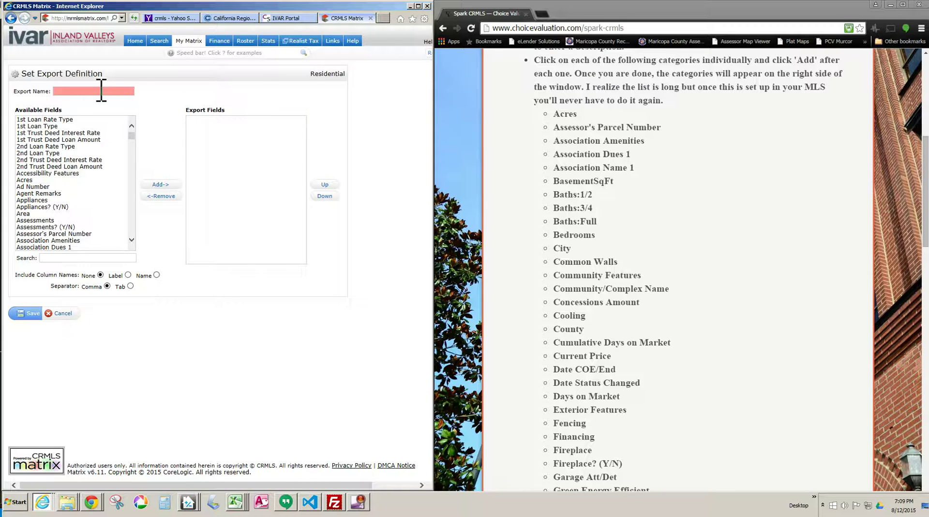
# Name the new export Spark1, with column labels and comma separators
pyautogui.write('Spark1')
pyautogui.click(183, 103)
pyautogui.click(575, 130)
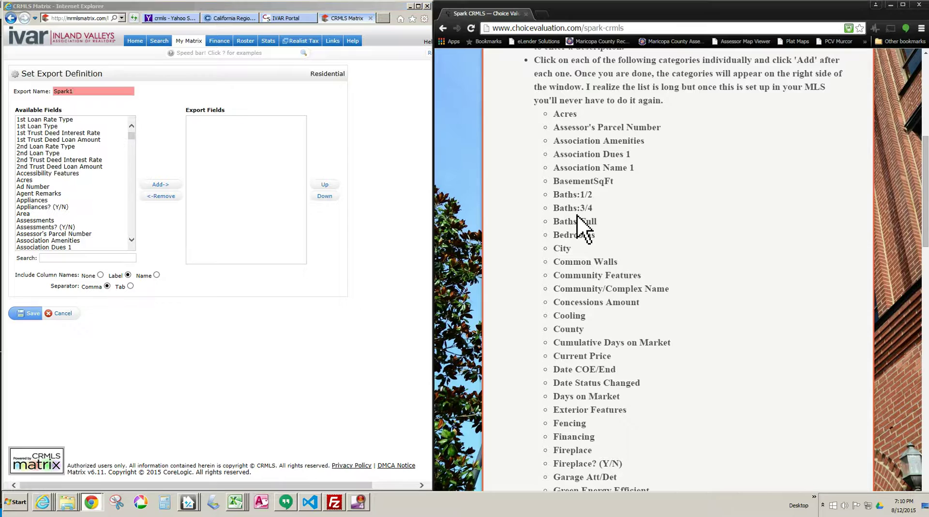
pyautogui.click(50, 146)
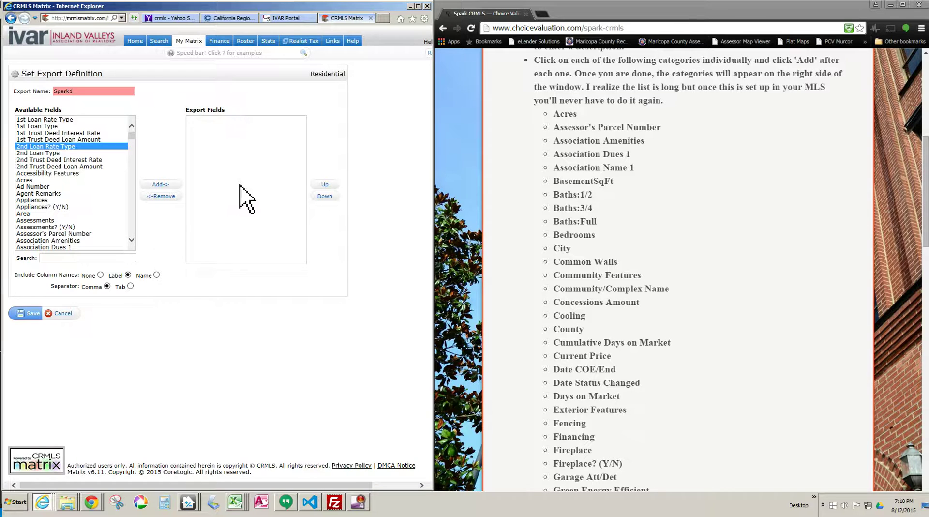
# Move Acres, Assessor's Parcel Number and Association Amenities from Available Fields into the export
pyautogui.moveTo(553, 114); pyautogui.dragTo(578, 114)
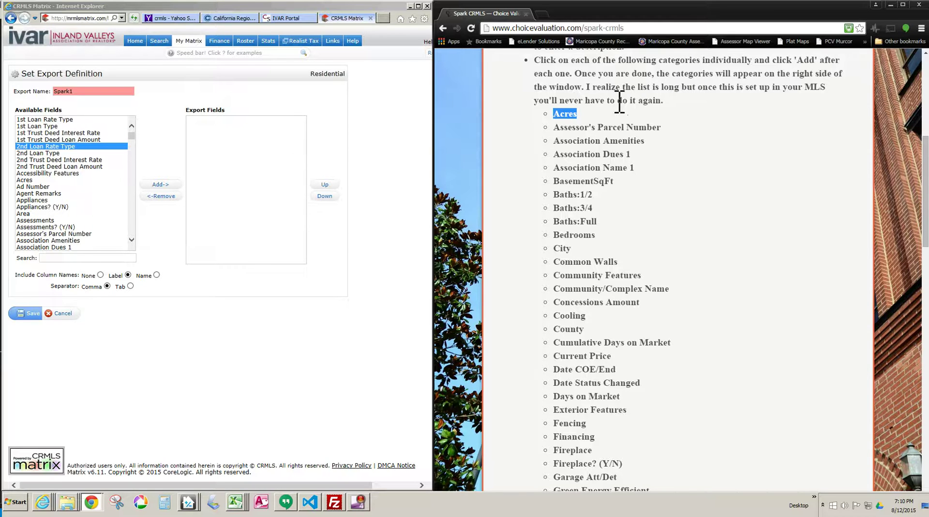
pyautogui.click(576, 115)
pyautogui.click(25, 180)
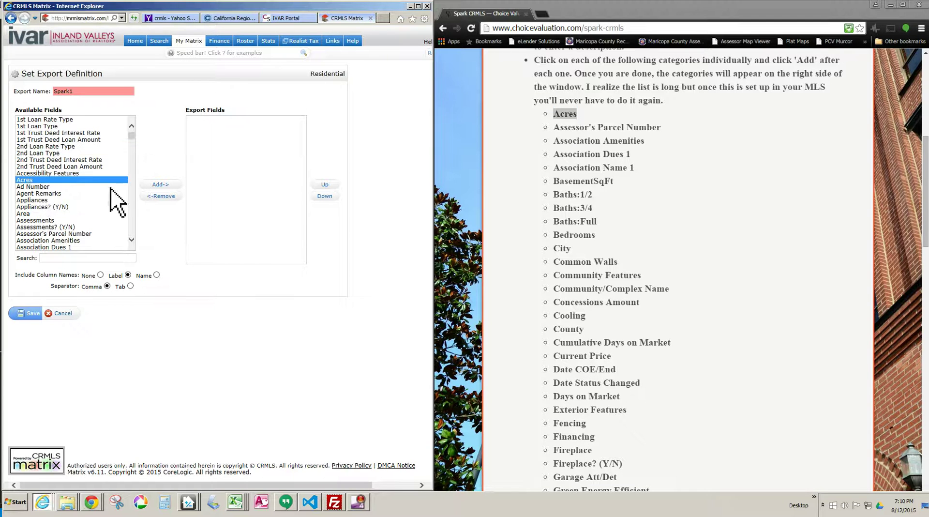
pyautogui.click(160, 185)
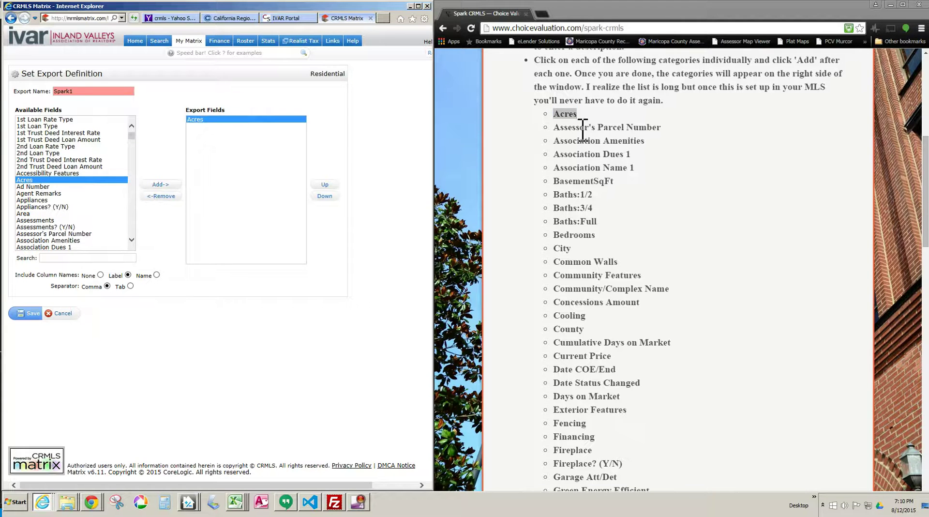
pyautogui.click(583, 130)
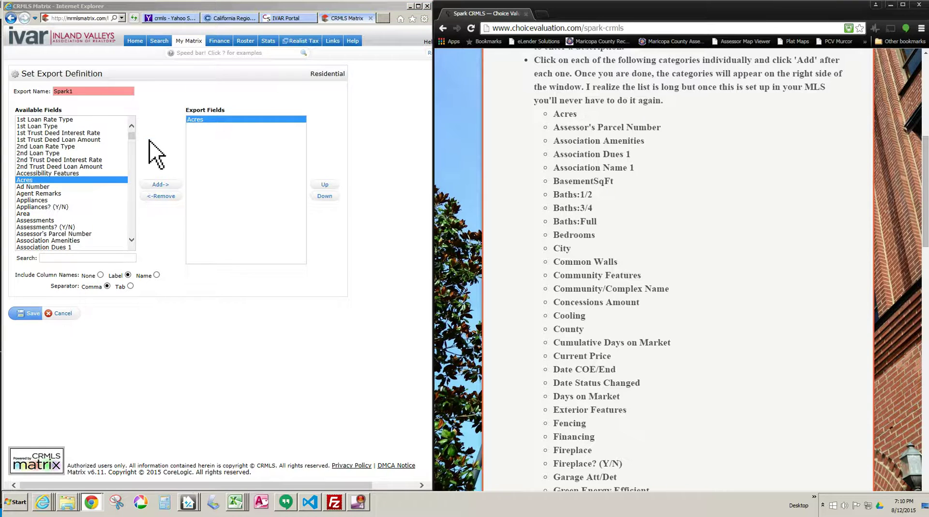
pyautogui.click(62, 234)
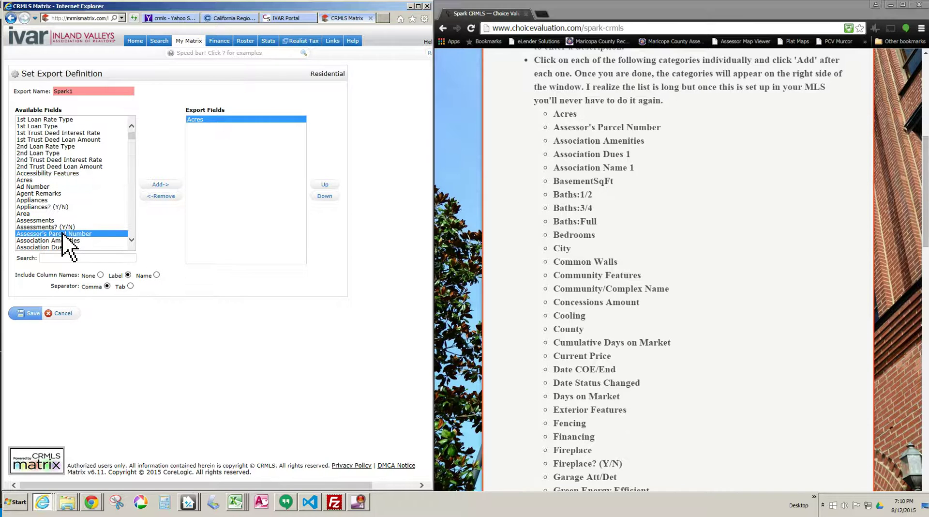
pyautogui.click(160, 185)
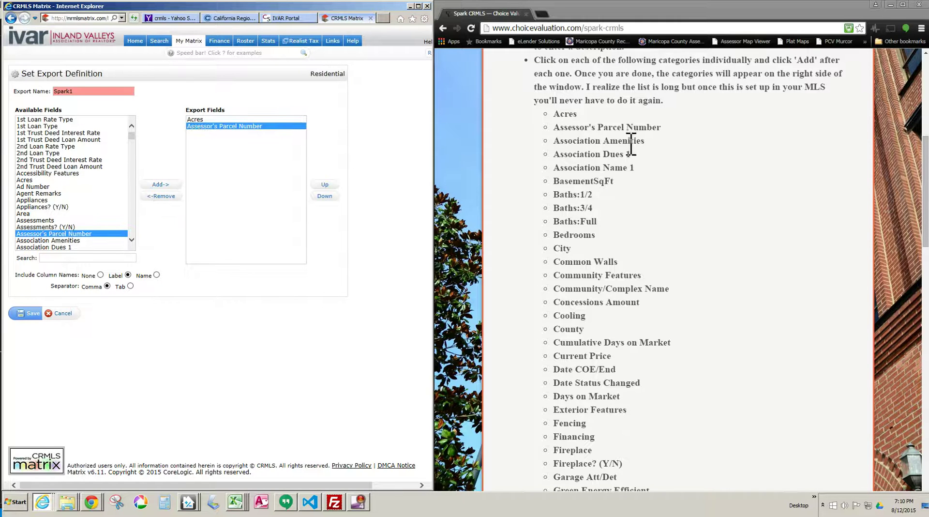
pyautogui.click(66, 240)
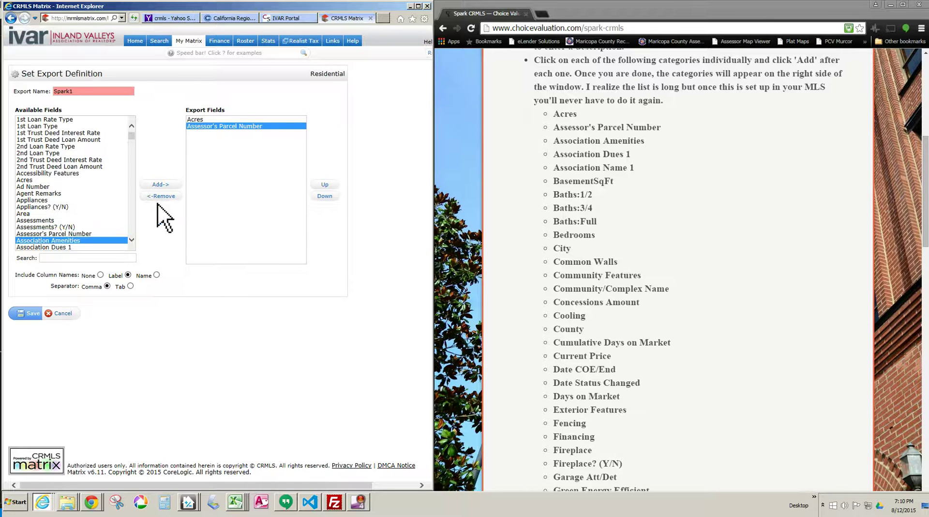
pyautogui.click(160, 185)
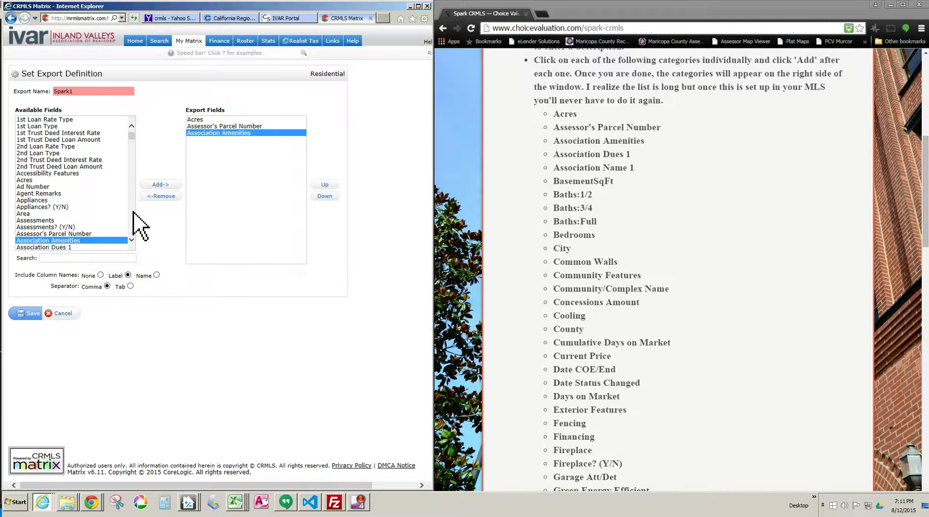
pyautogui.scroll(-6, 134, 213)
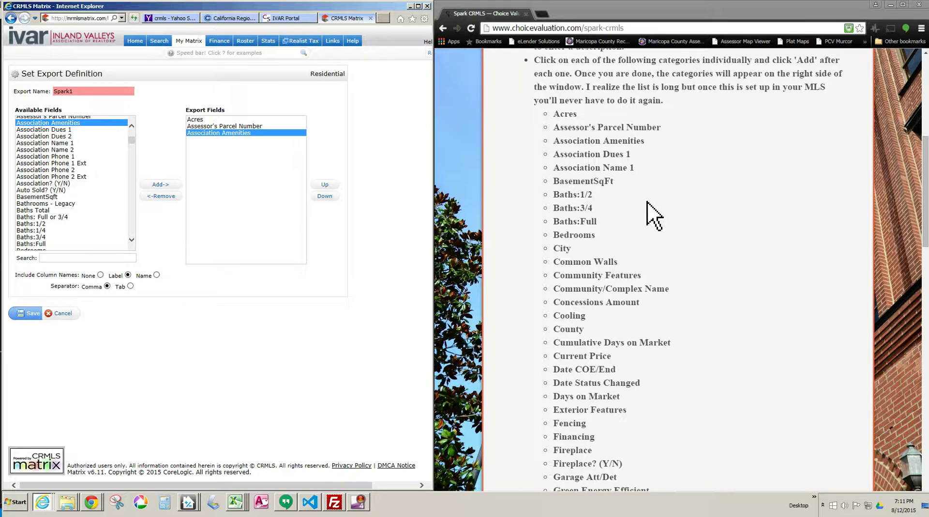
pyautogui.click(600, 211)
pyautogui.scroll(-13, 600, 211)
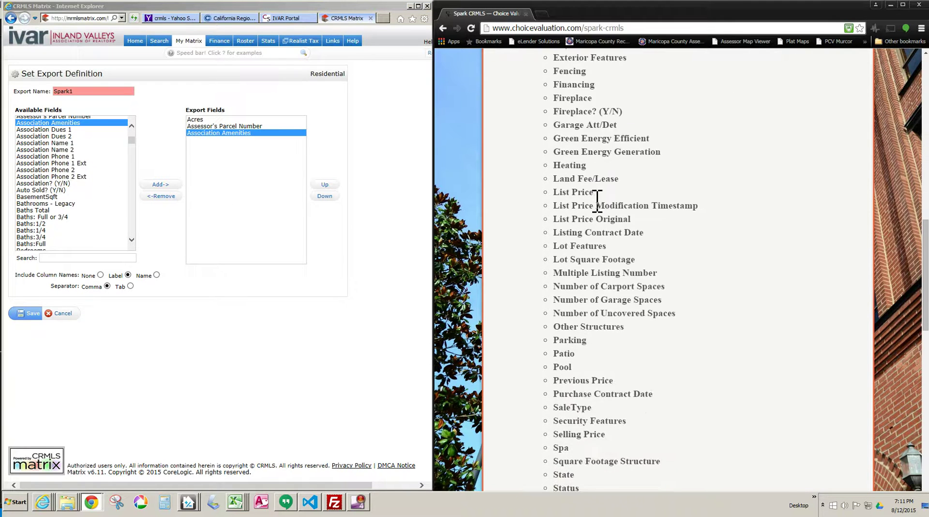
pyautogui.scroll(12, 600, 213)
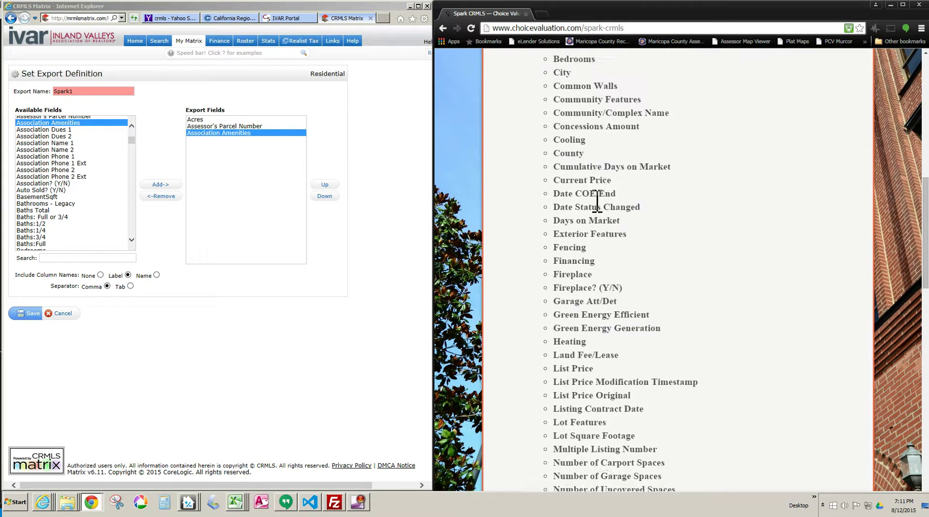
pyautogui.scroll(3, 595, 202)
pyautogui.scroll(-4, 597, 200)
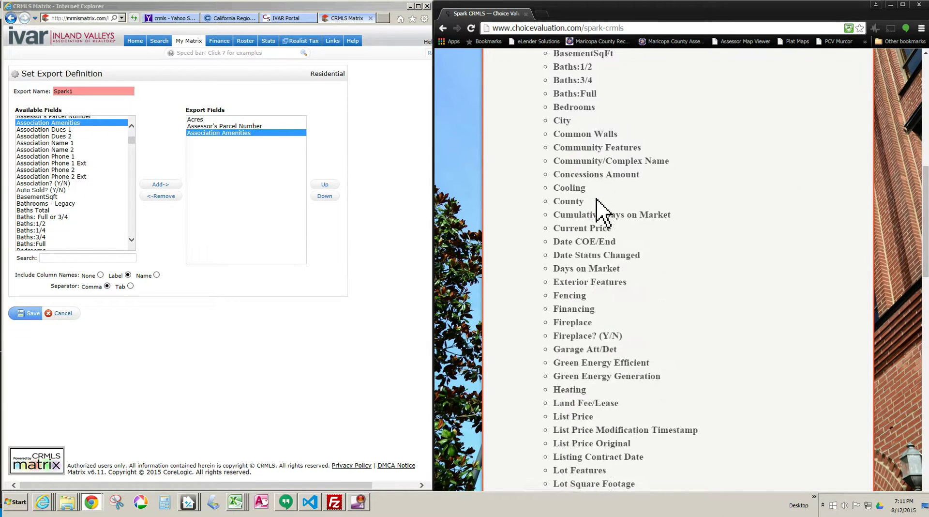
pyautogui.scroll(4, 599, 196)
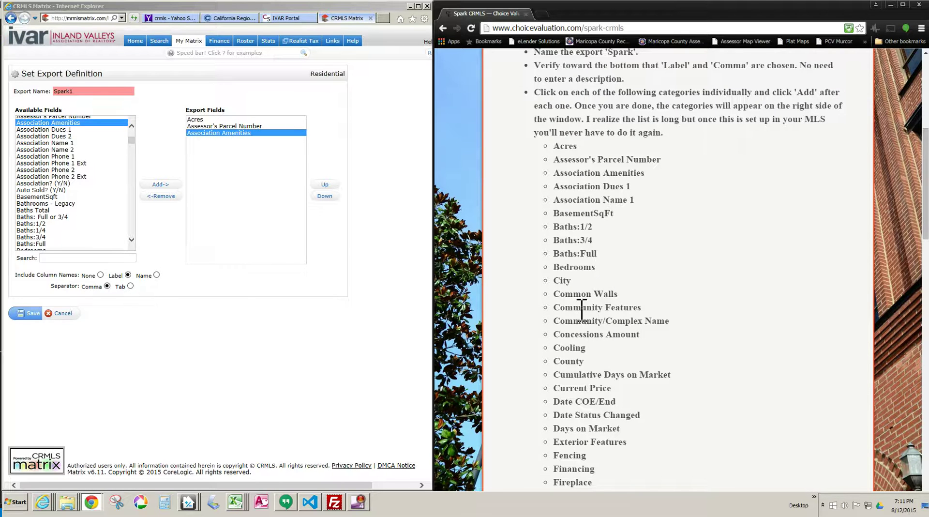
pyautogui.scroll(-2, 609, 325)
pyautogui.scroll(1, 608, 325)
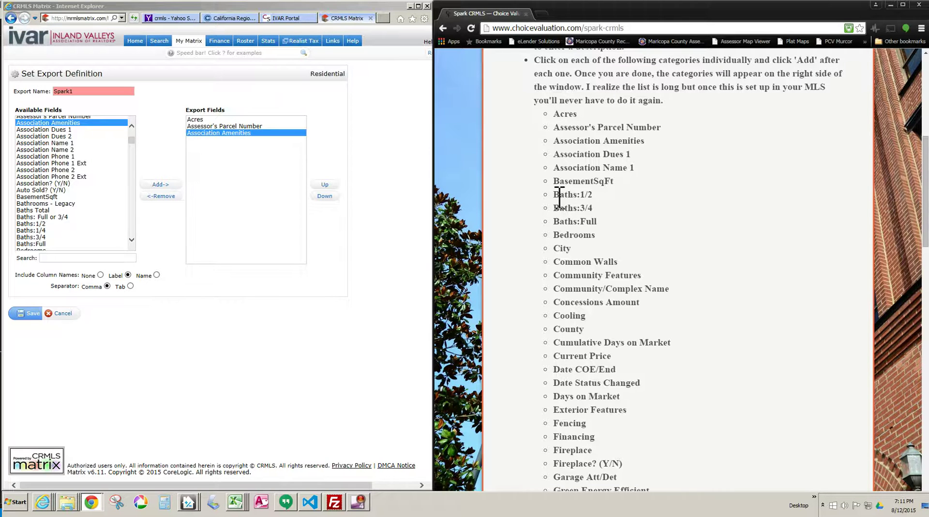
pyautogui.scroll(3, 623, 228)
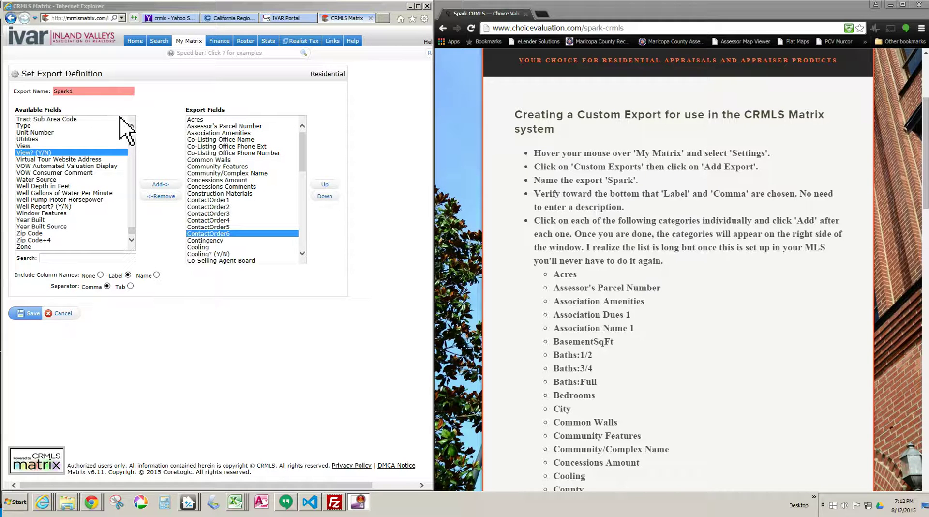
# Confirm the Spark1 name and Label option, then save the export definition
pyautogui.click(81, 92)
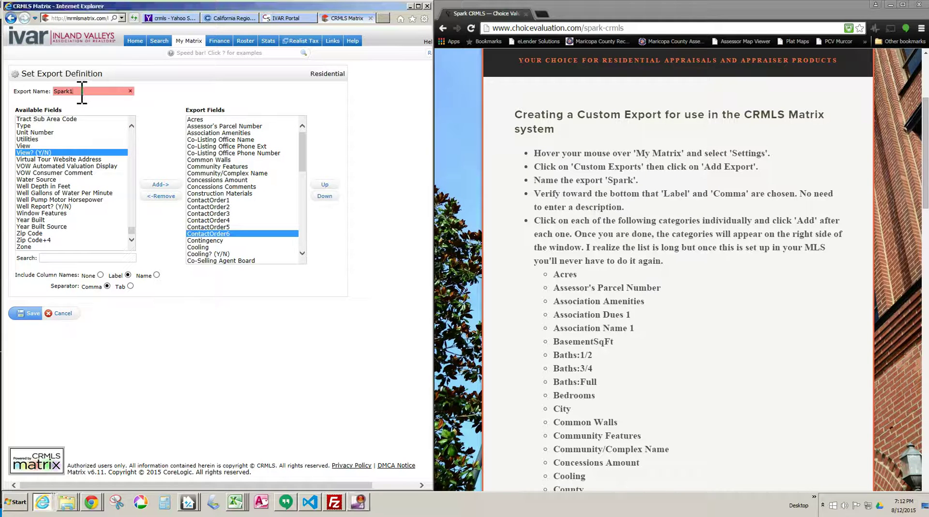
pyautogui.click(128, 275)
pyautogui.click(32, 314)
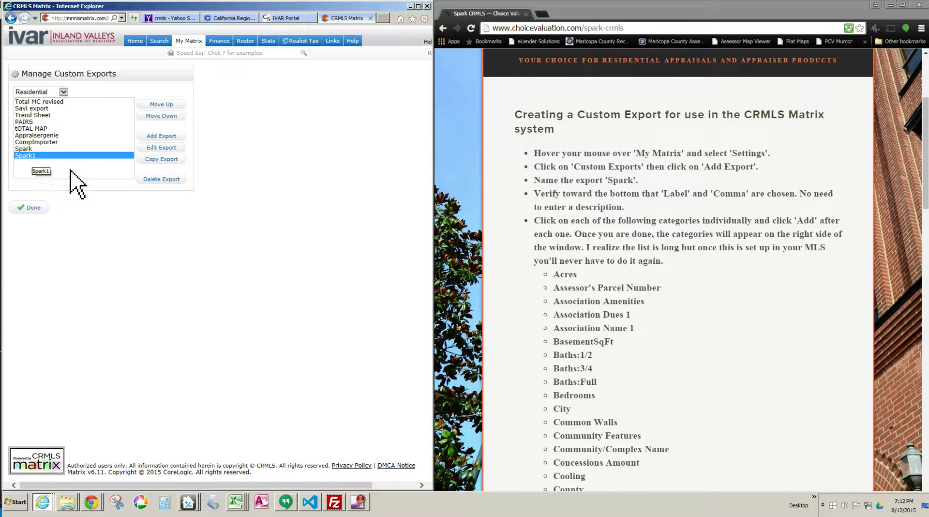
# Select Spark1 in the Manage Custom Exports list and save it again
pyautogui.click(46, 116)
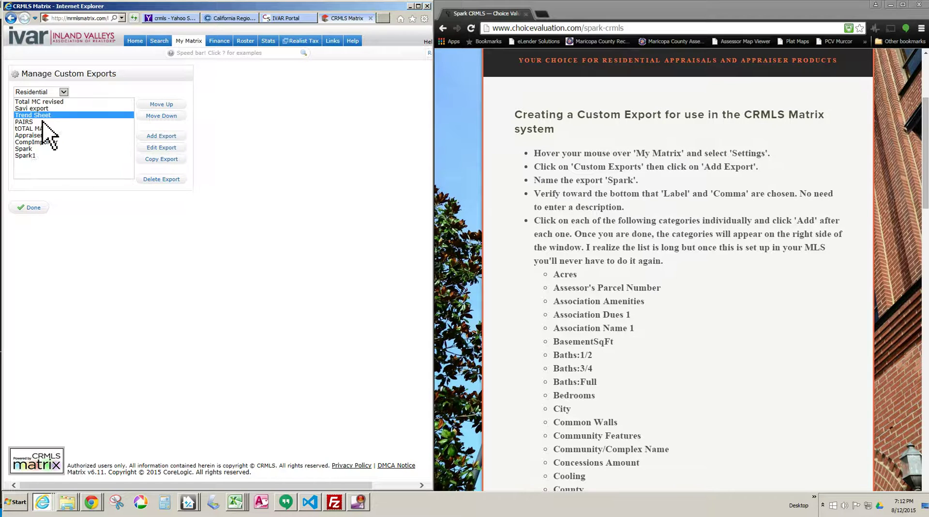
pyautogui.click(42, 156)
pyautogui.click(39, 141)
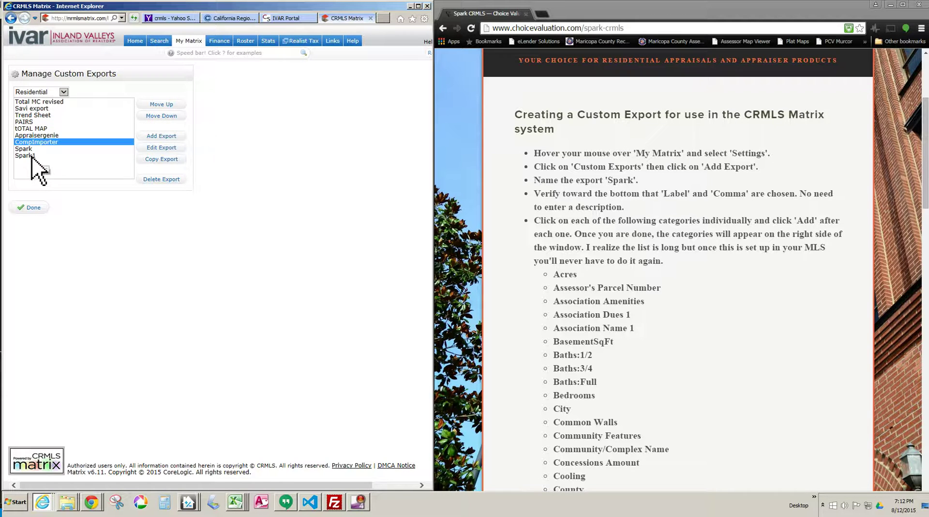
pyautogui.click(32, 155)
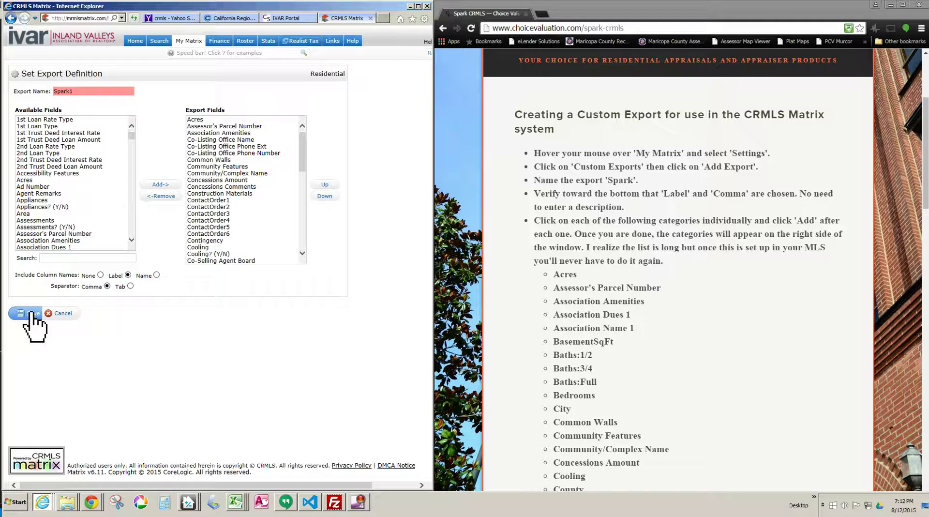
pyautogui.click(32, 314)
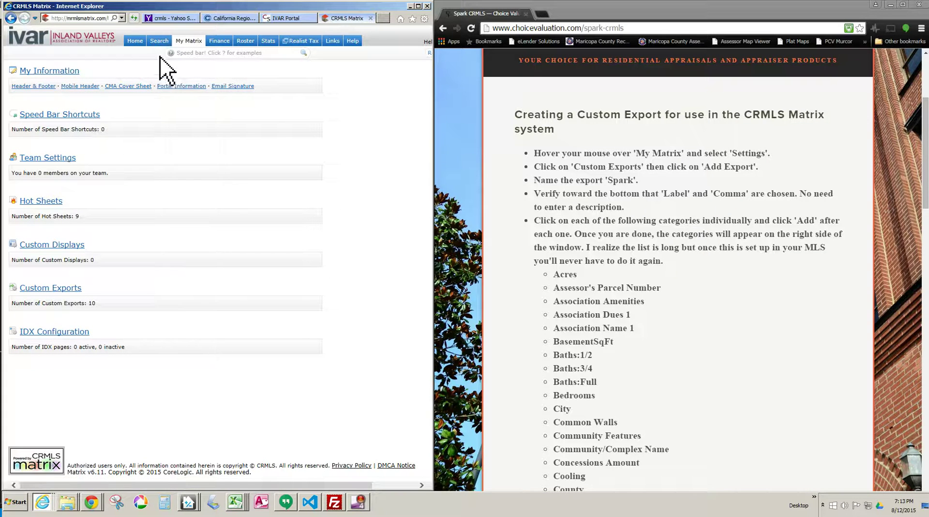
# Open Search > Residential > Detail and show results for closed single-family sales in area 1
pyautogui.moveTo(165, 43)
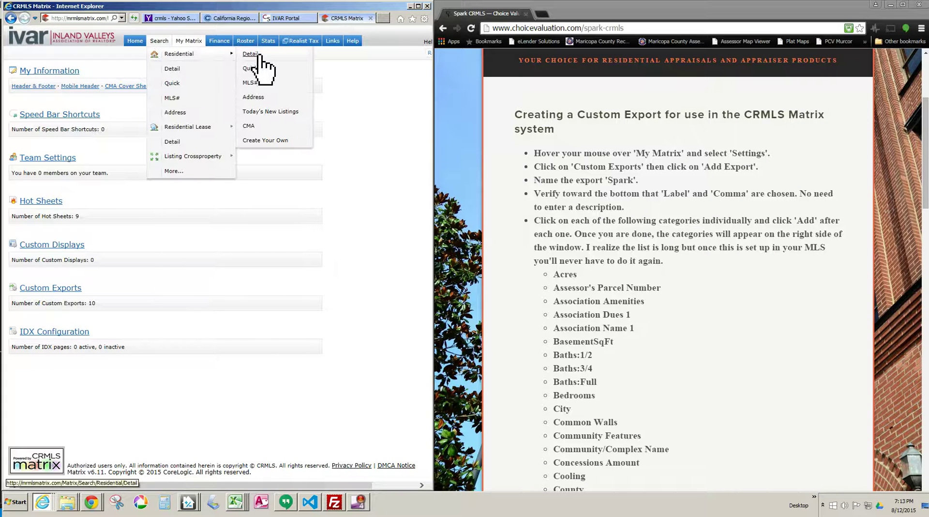
pyautogui.click(250, 54)
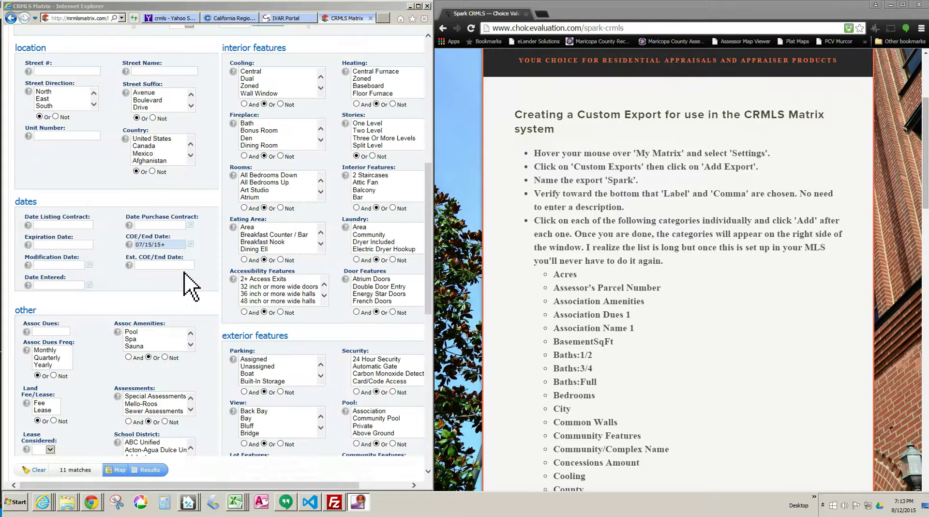
pyautogui.scroll(7, 191, 286)
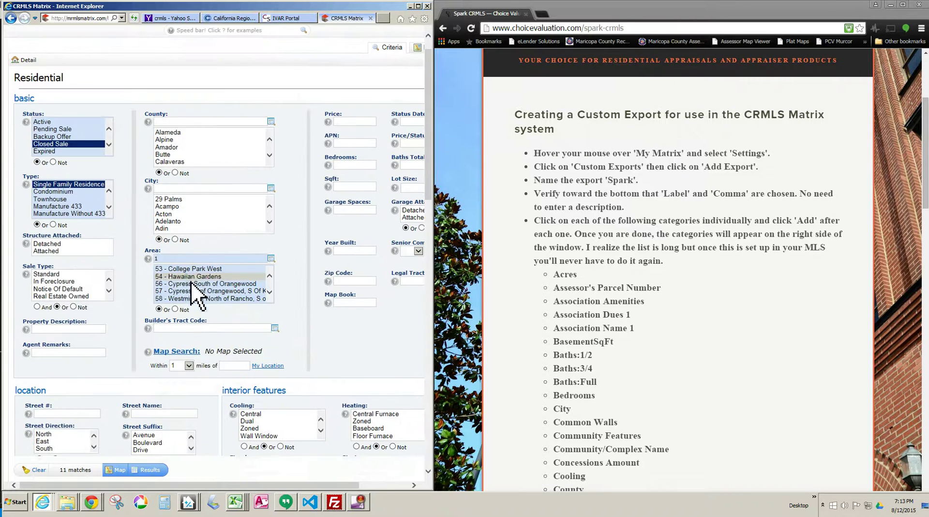
pyautogui.scroll(-10, 198, 349)
pyautogui.scroll(3, 191, 339)
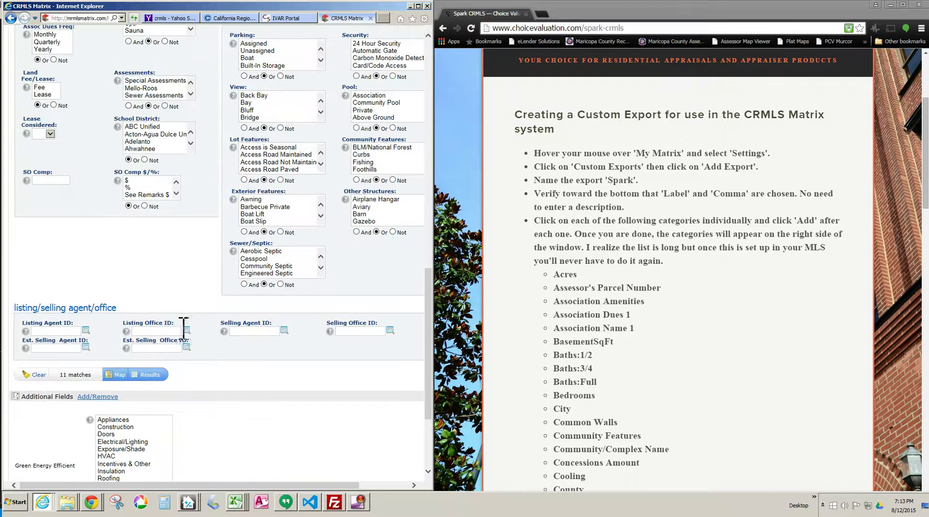
pyautogui.click(151, 376)
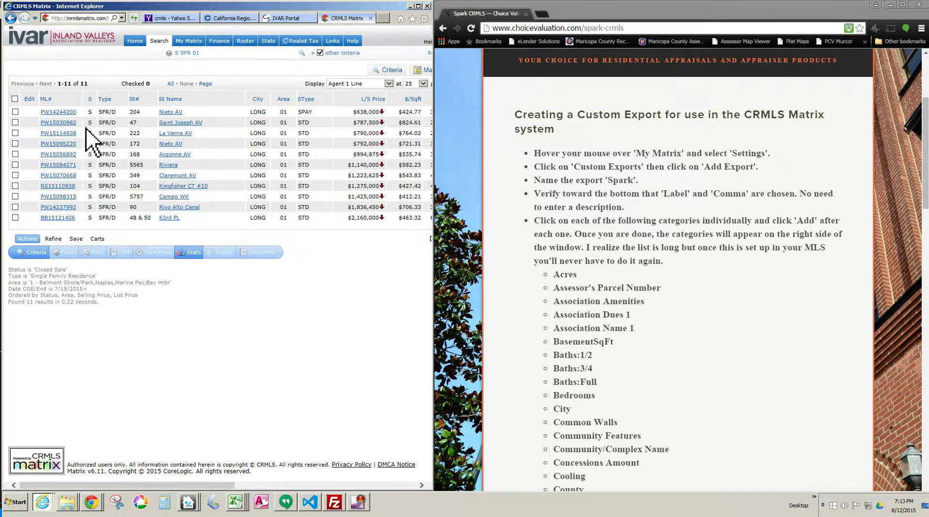
# Check all 11 listings, then uncheck PW15030982, PW15084271 and PW15070668
pyautogui.click(170, 84)
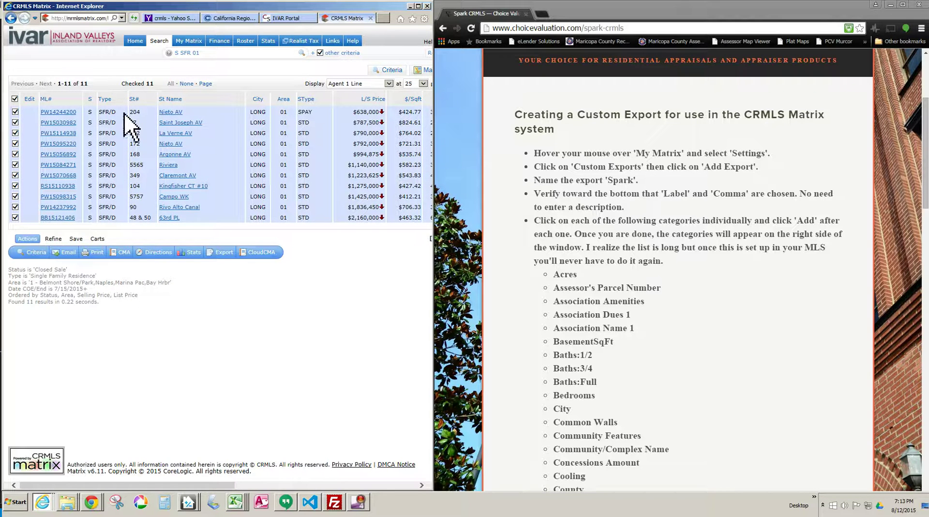
pyautogui.click(15, 123)
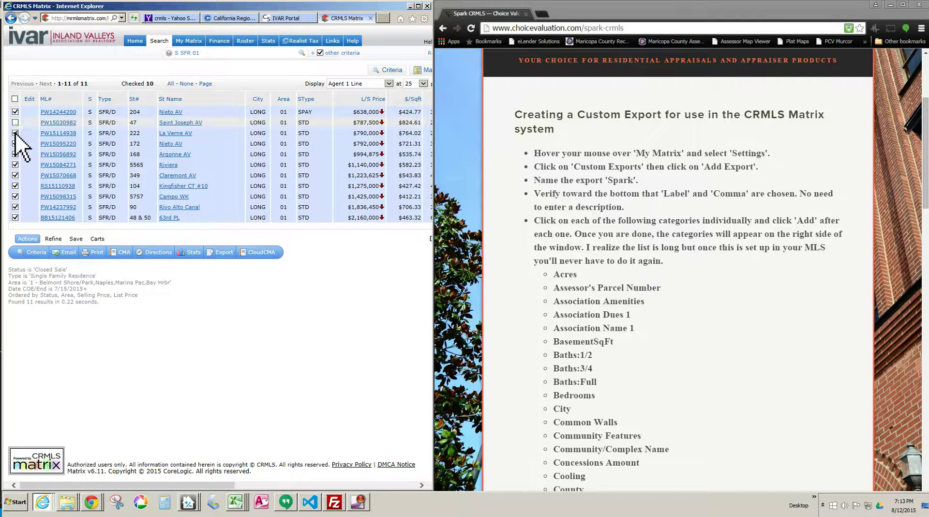
pyautogui.click(15, 165)
pyautogui.click(15, 175)
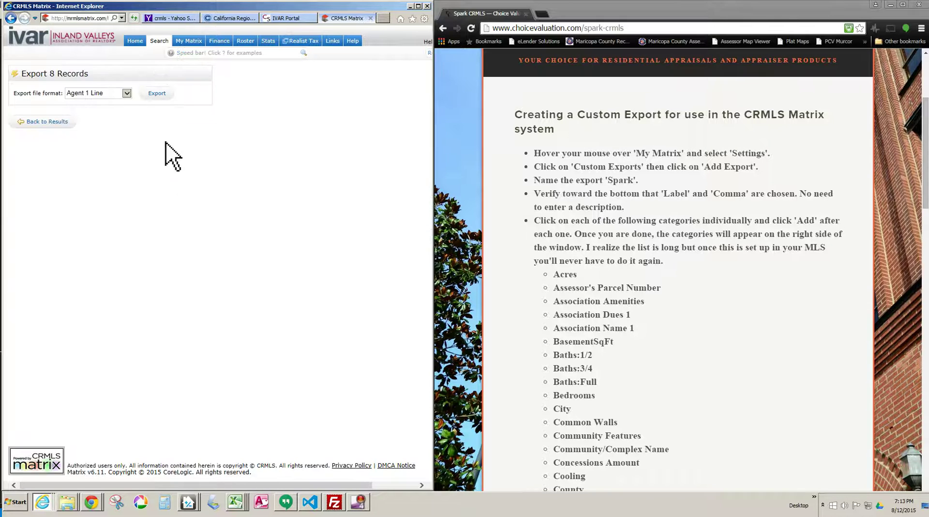
# Expand the export file format dropdown, currently set to Agent 1 Line
pyautogui.moveTo(28, 74); pyautogui.dragTo(68, 76)
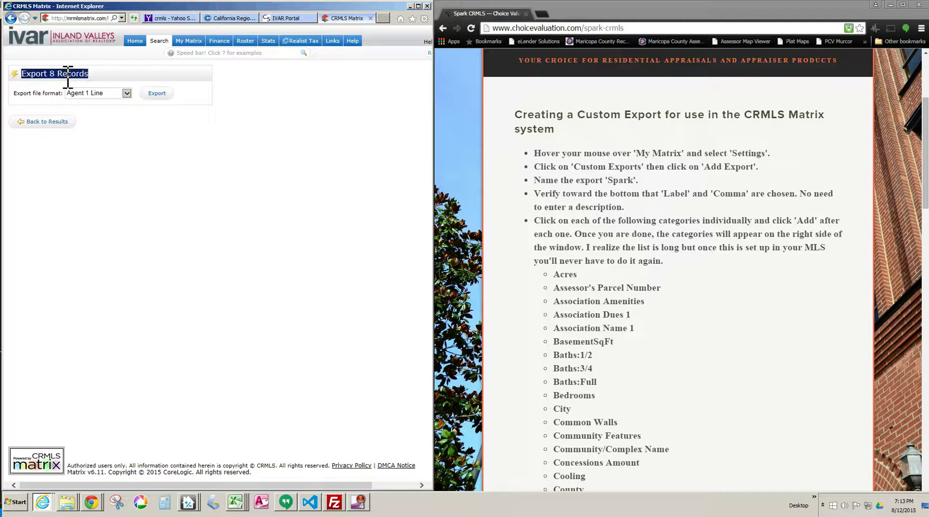
pyautogui.click(88, 79)
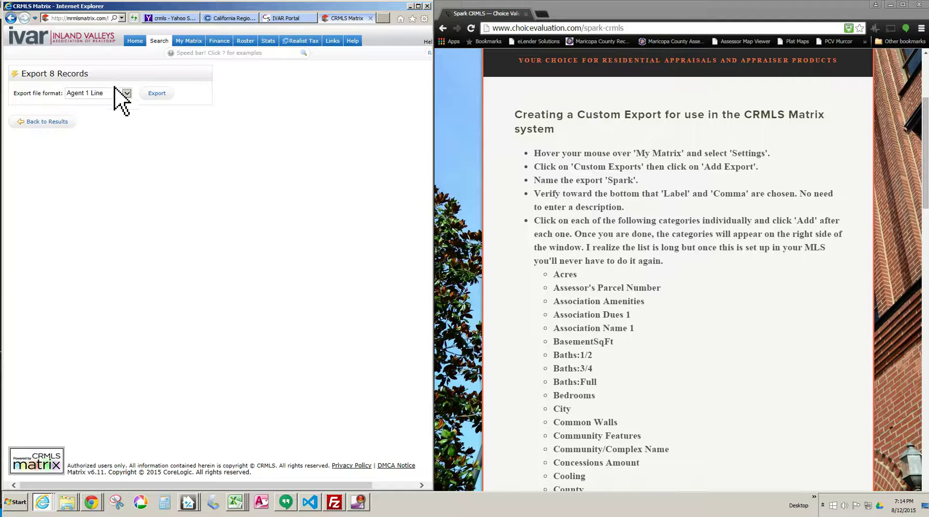
pyautogui.click(127, 94)
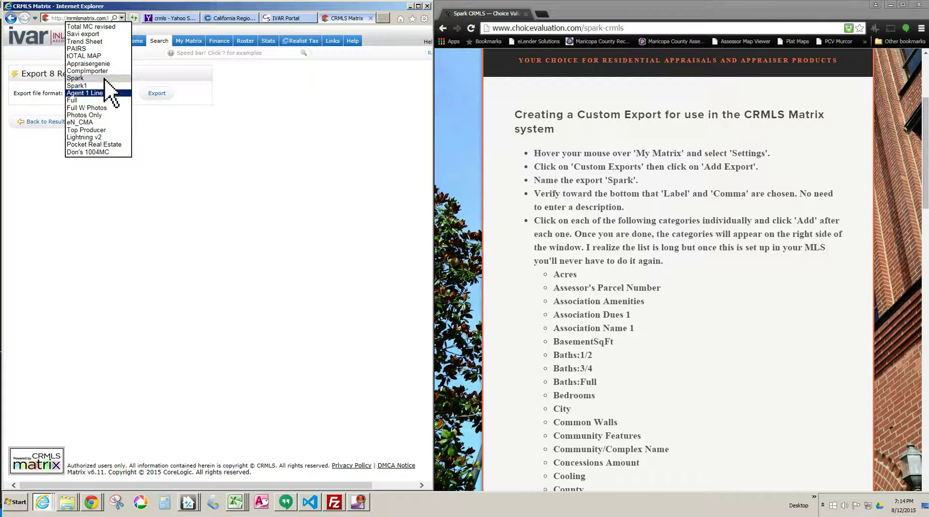
# Export the 8 residential records in Spark format and save the file as test1.csv in CA - CRMLS
pyautogui.click(91, 78)
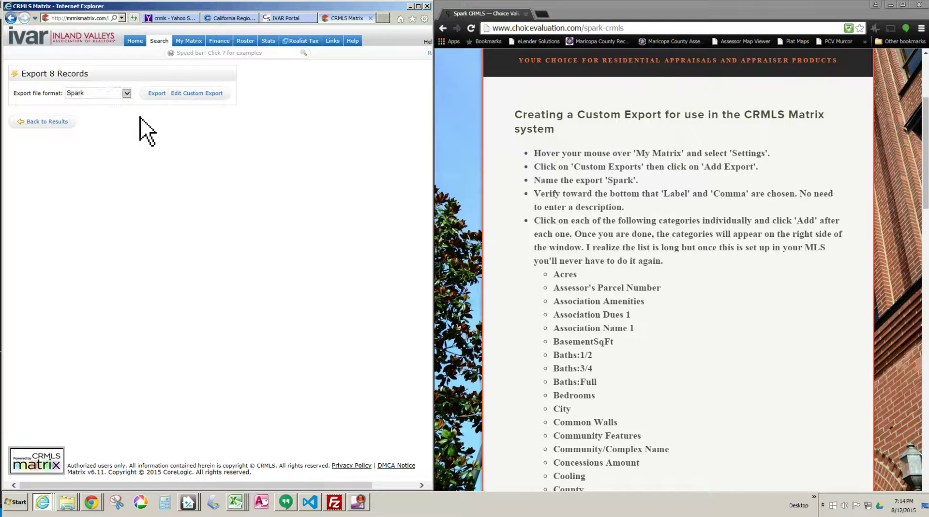
pyautogui.click(154, 93)
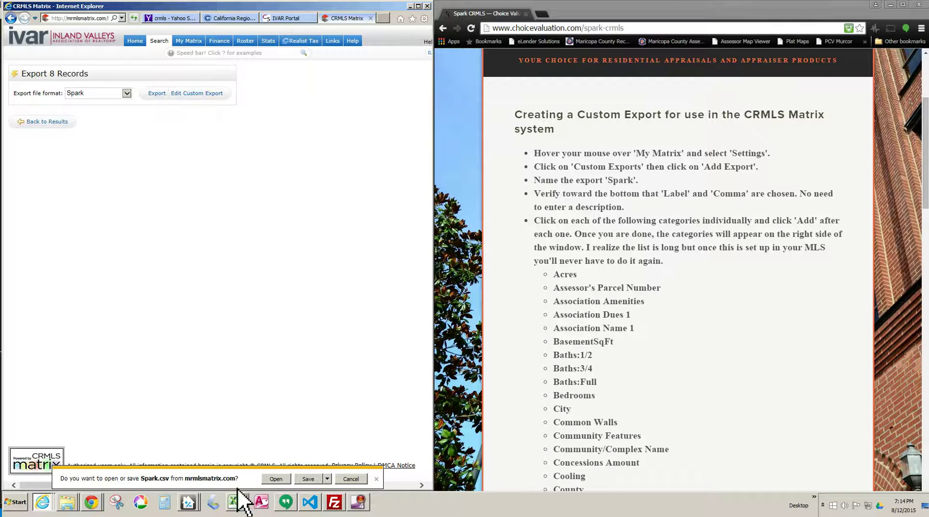
pyautogui.click(328, 479)
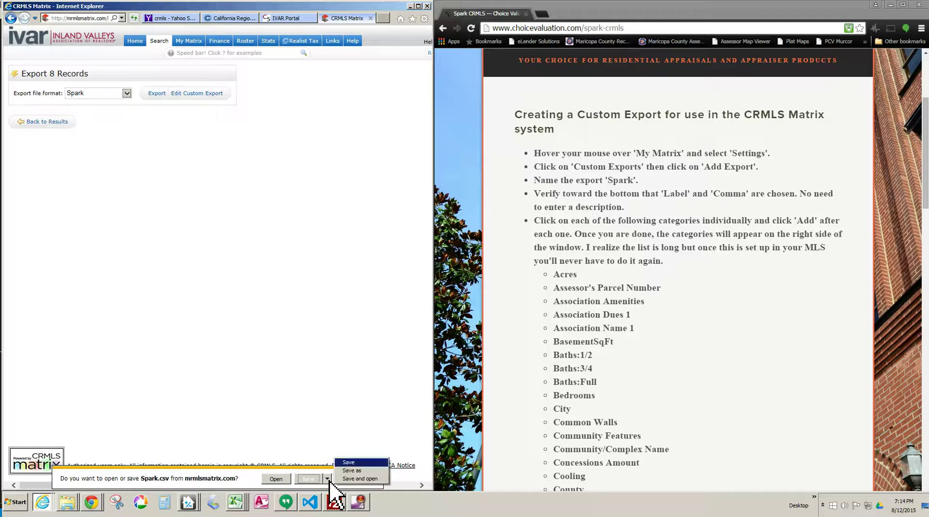
pyautogui.click(359, 471)
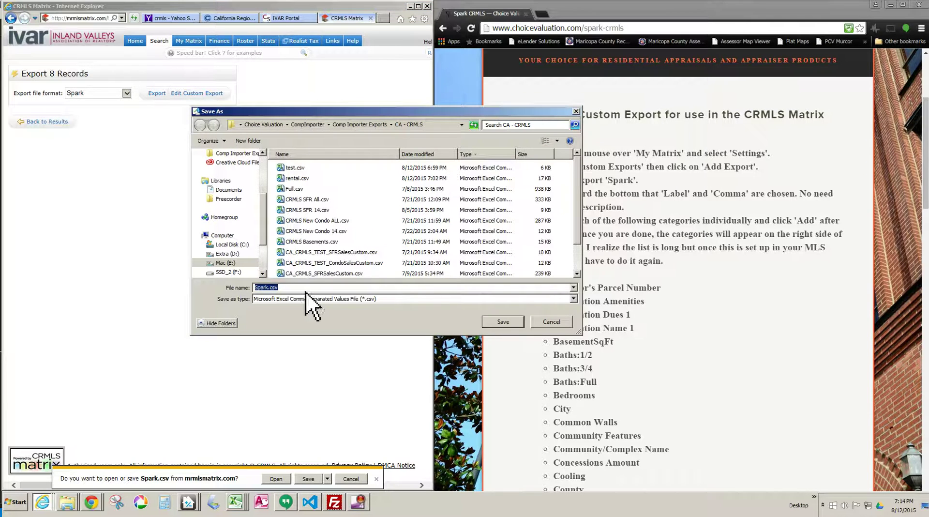
pyautogui.write('test')
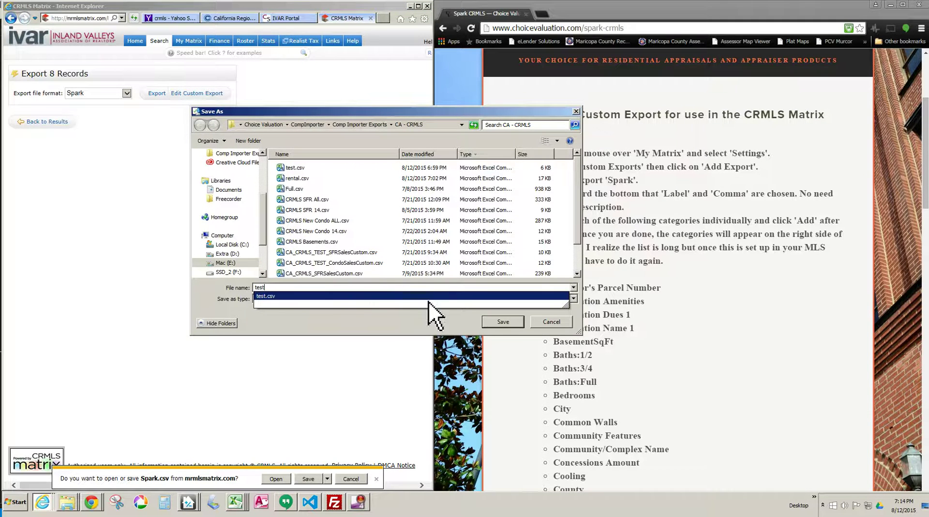
pyautogui.click(334, 295)
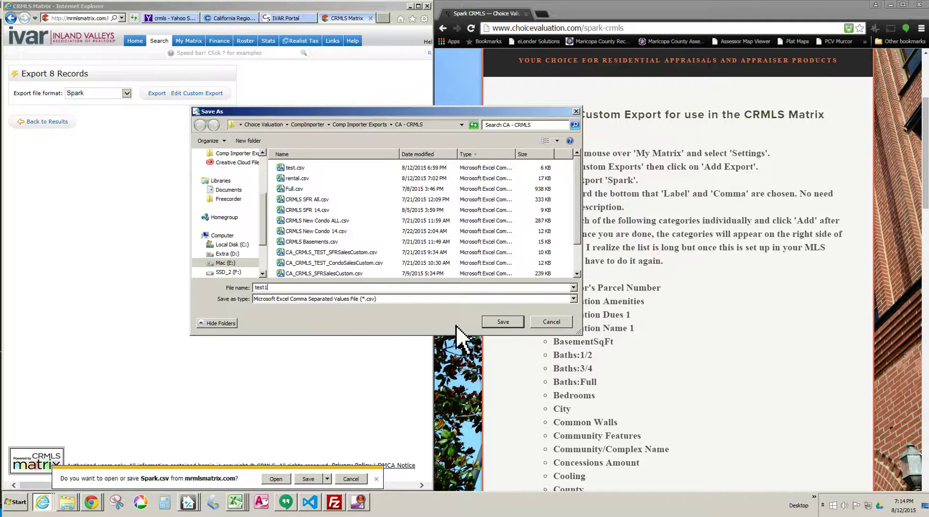
pyautogui.click(503, 322)
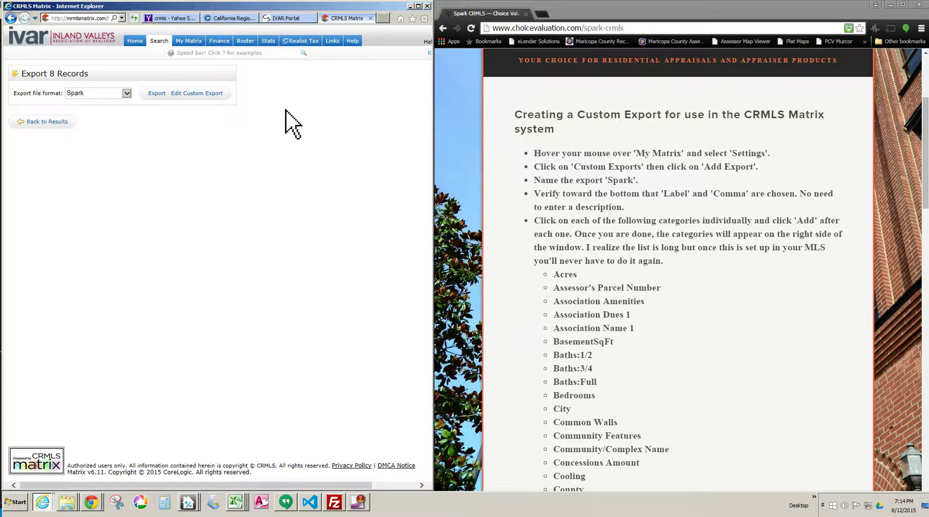
pyautogui.moveTo(161, 42)
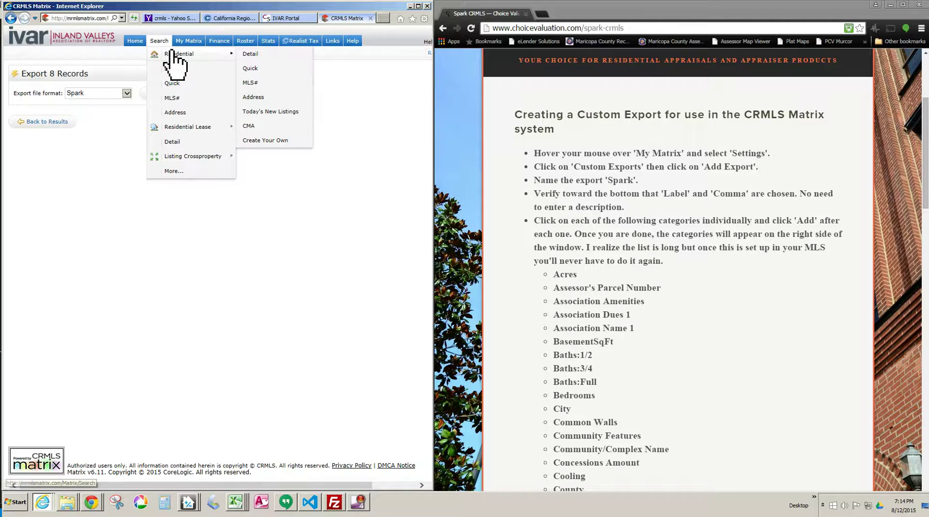
pyautogui.click(164, 43)
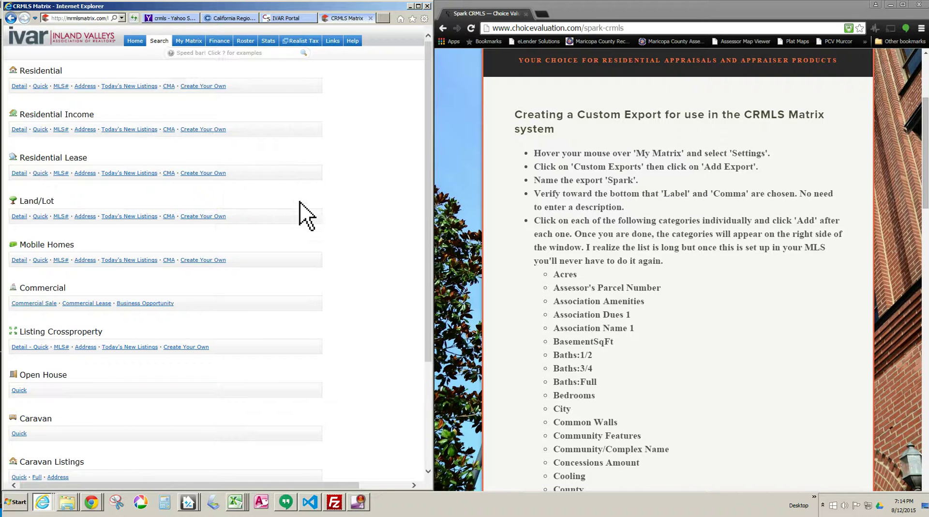
pyautogui.click(650, 248)
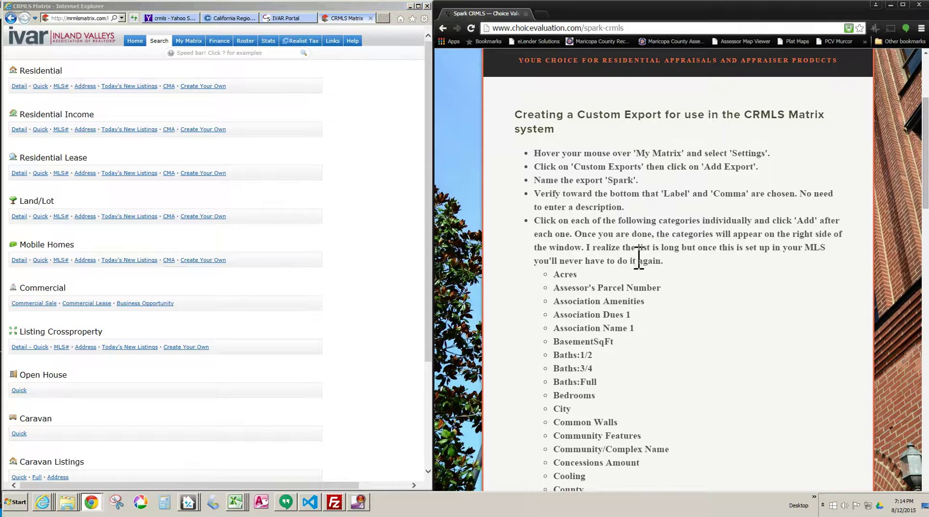
pyautogui.scroll(-20, 667, 296)
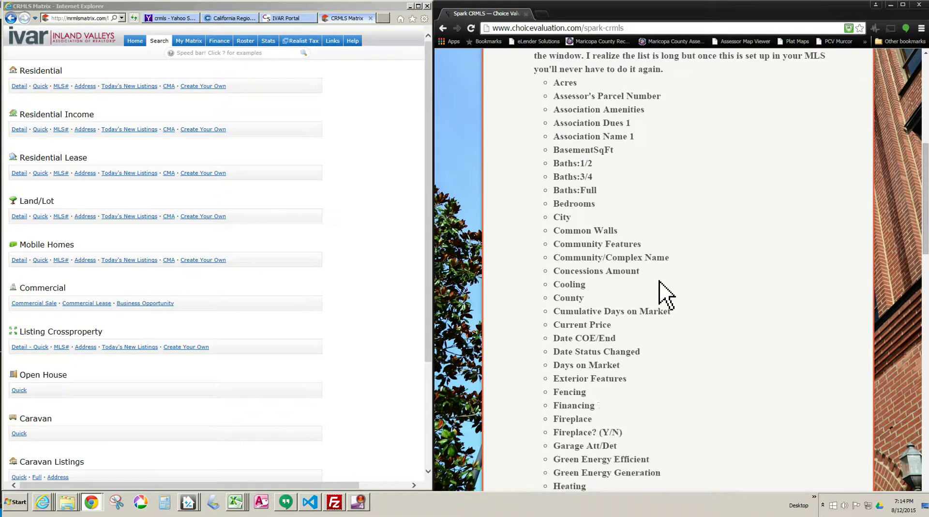
pyautogui.scroll(-1, 662, 281)
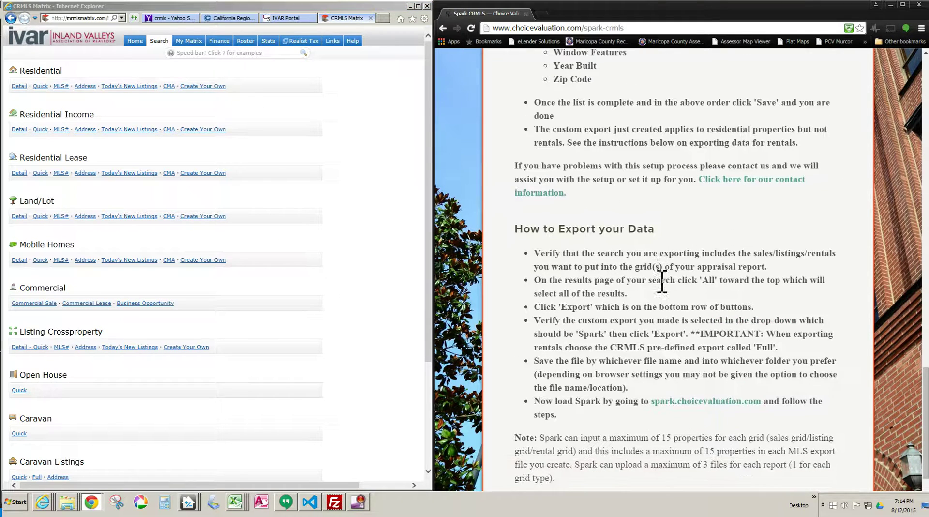
pyautogui.moveTo(572, 334); pyautogui.dragTo(767, 335)
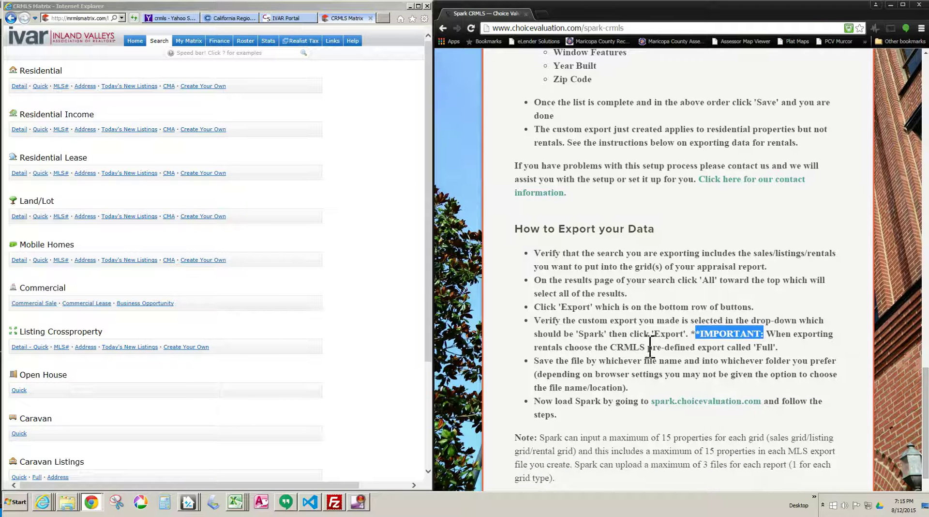
pyautogui.click(614, 326)
pyautogui.scroll(5, 615, 325)
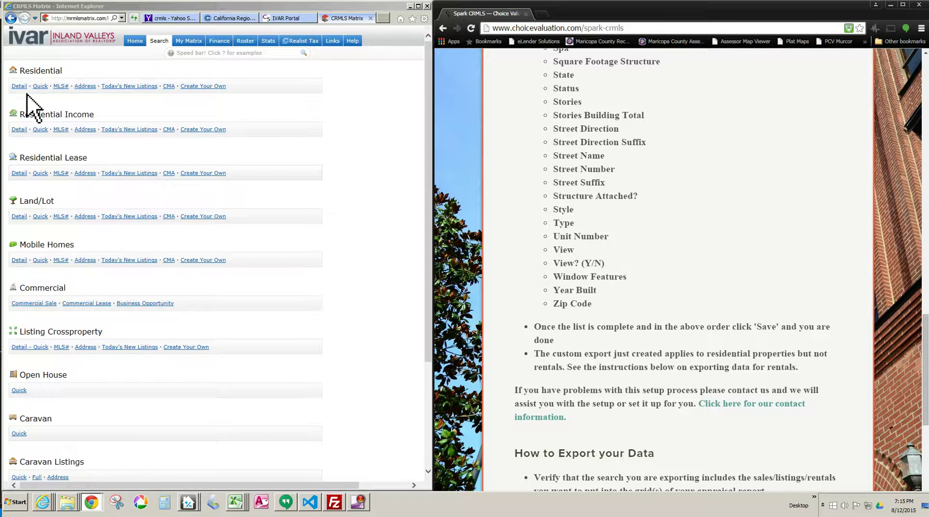
# Show the Residential Lease detail search results, check all five leased listings, and go to Export
pyautogui.click(20, 174)
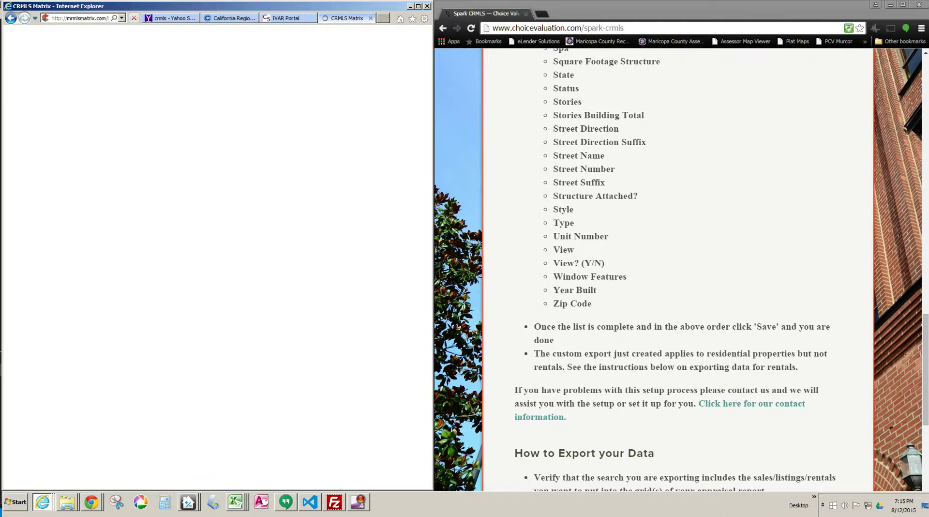
pyautogui.scroll(-10, 135, 208)
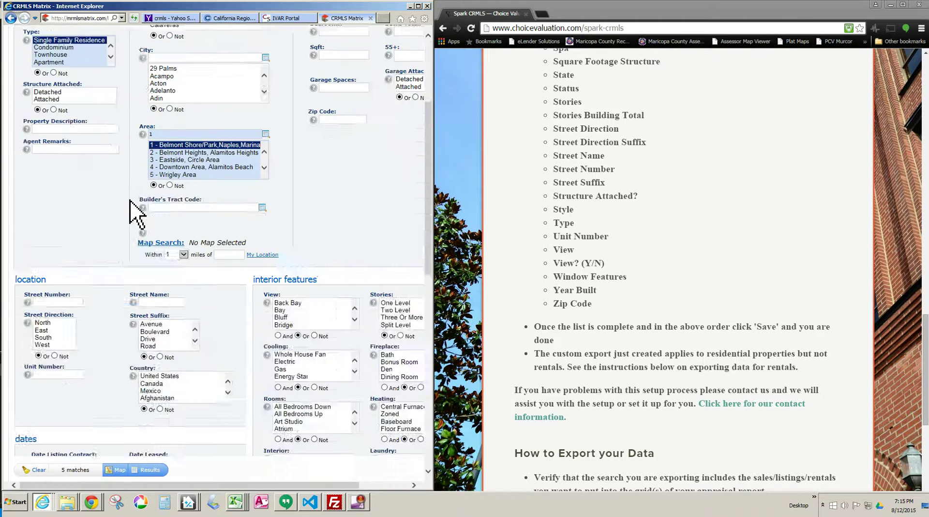
pyautogui.click(149, 470)
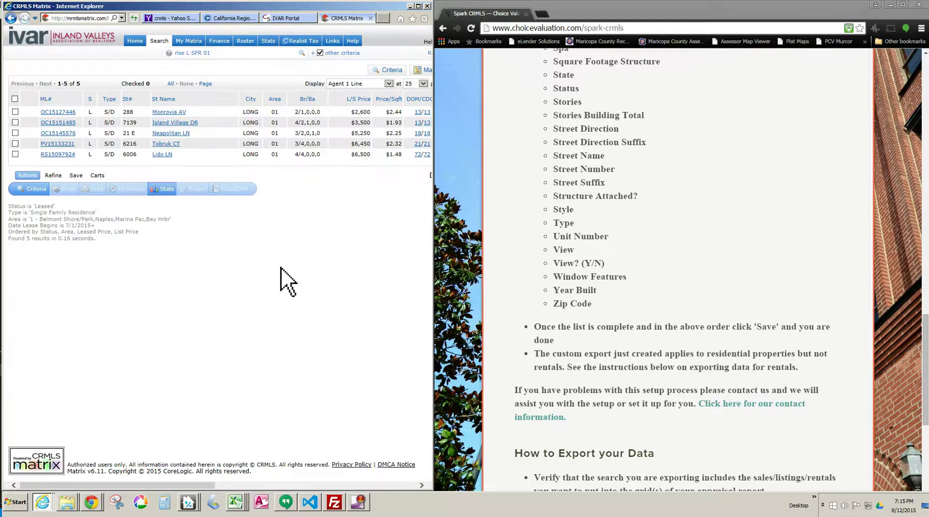
pyautogui.click(171, 83)
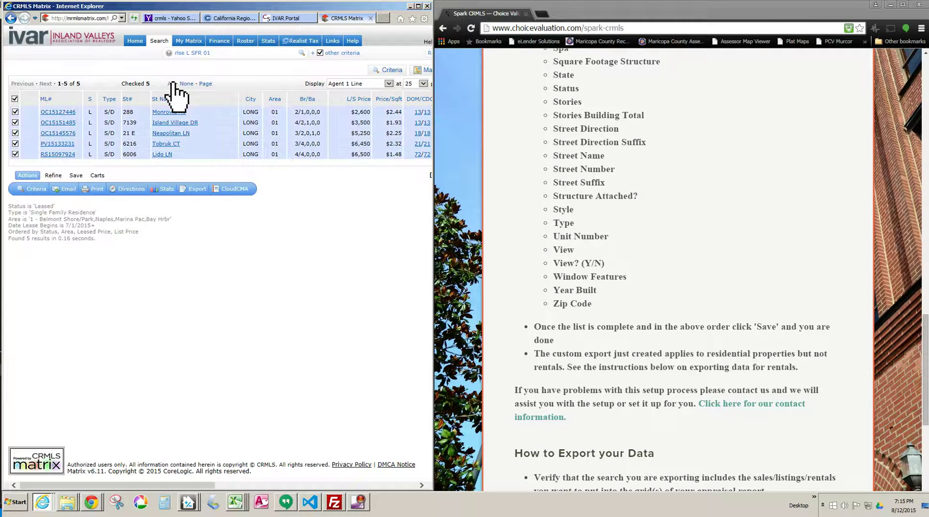
pyautogui.click(195, 189)
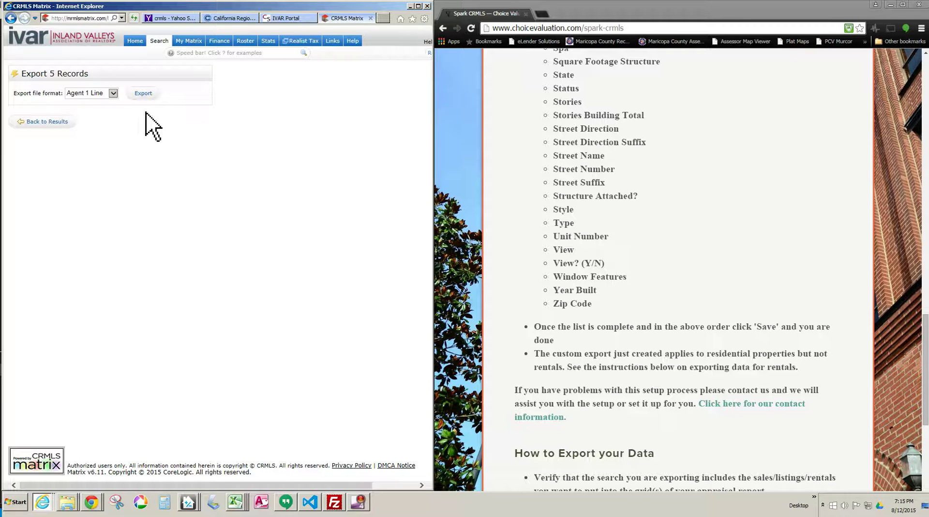
# Export the five lease records with the Full file format and begin saving Full.csv
pyautogui.click(113, 93)
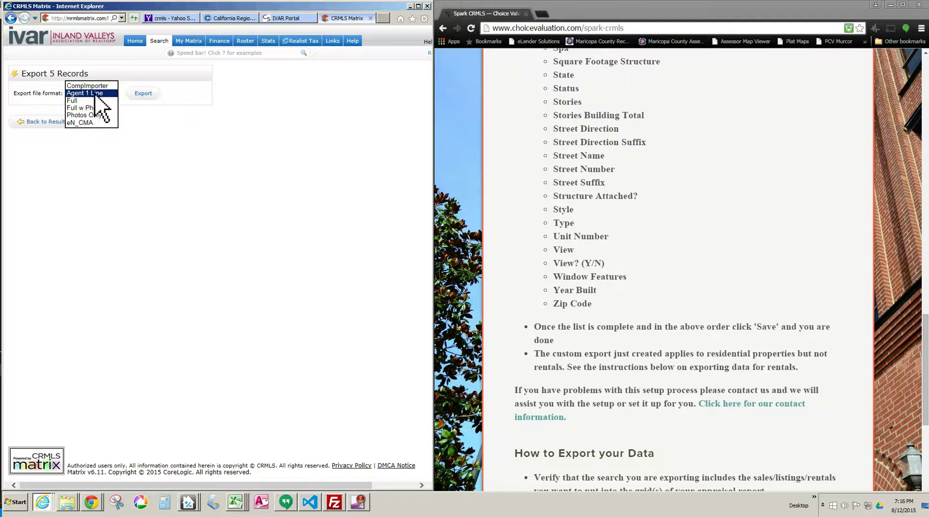
pyautogui.click(135, 121)
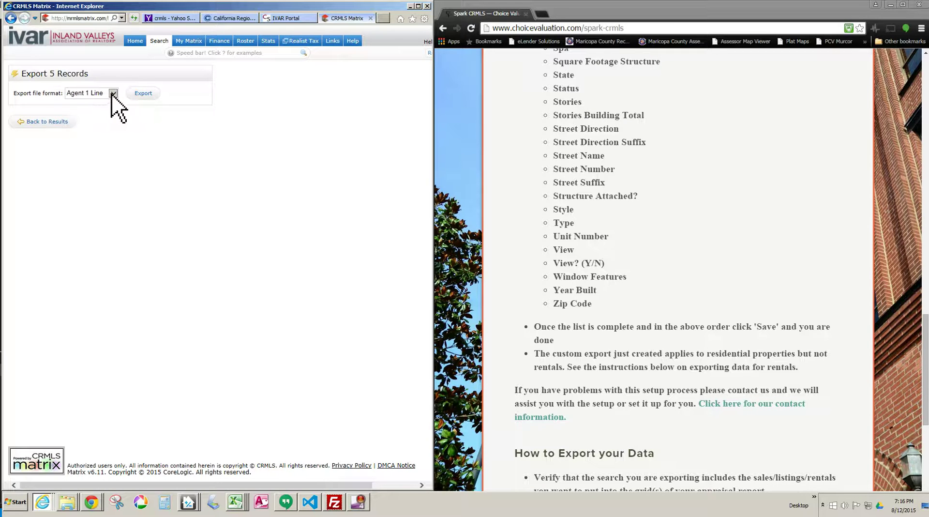
pyautogui.click(114, 93)
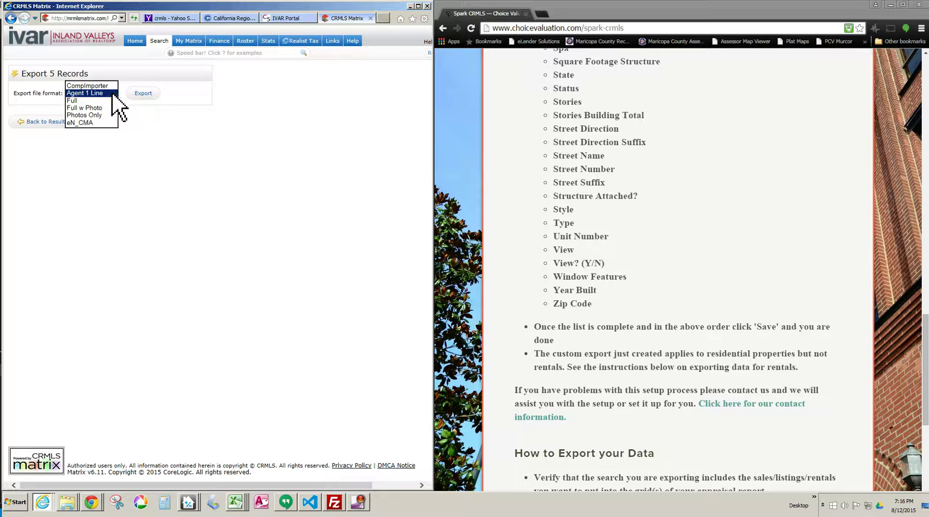
pyautogui.click(78, 100)
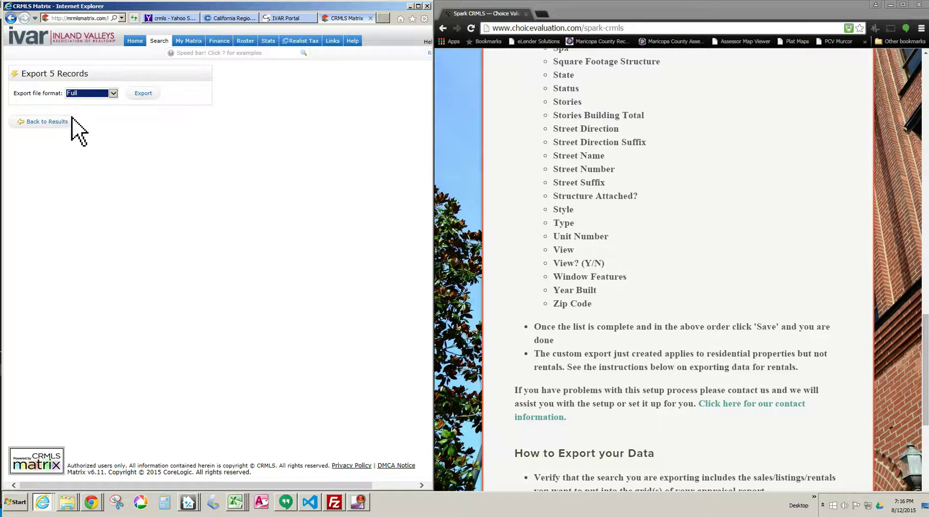
pyautogui.click(111, 93)
pyautogui.click(101, 102)
pyautogui.click(147, 94)
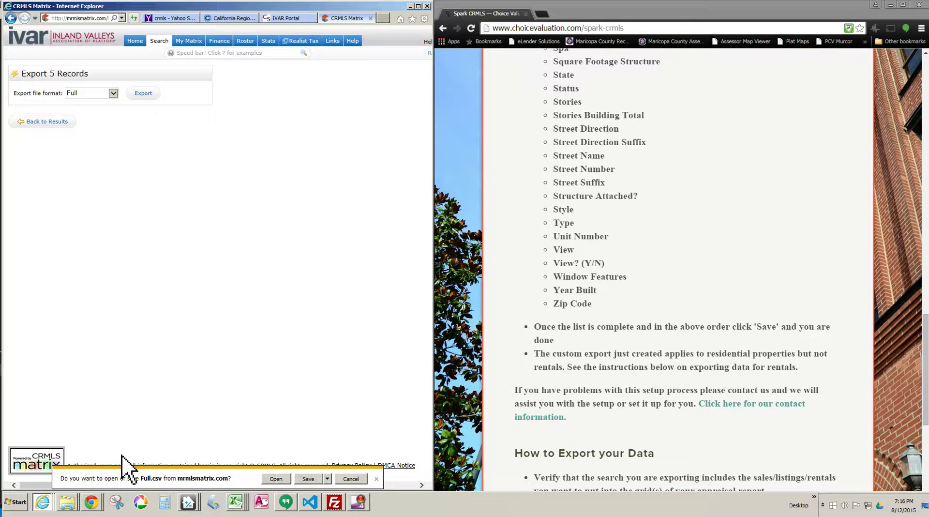
pyautogui.click(312, 480)
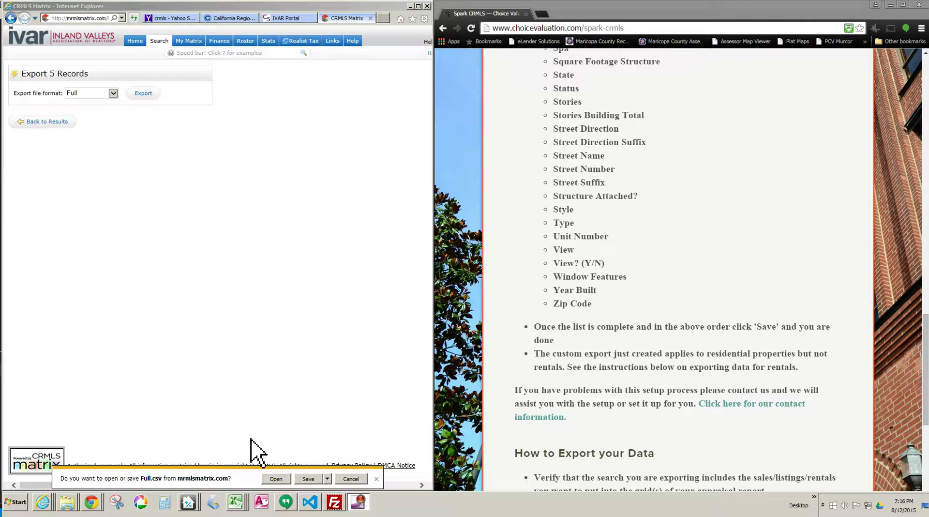
# Save the Full lease export under the name rental.csv in the CA - CRMLS folder
pyautogui.click(328, 479)
pyautogui.click(352, 471)
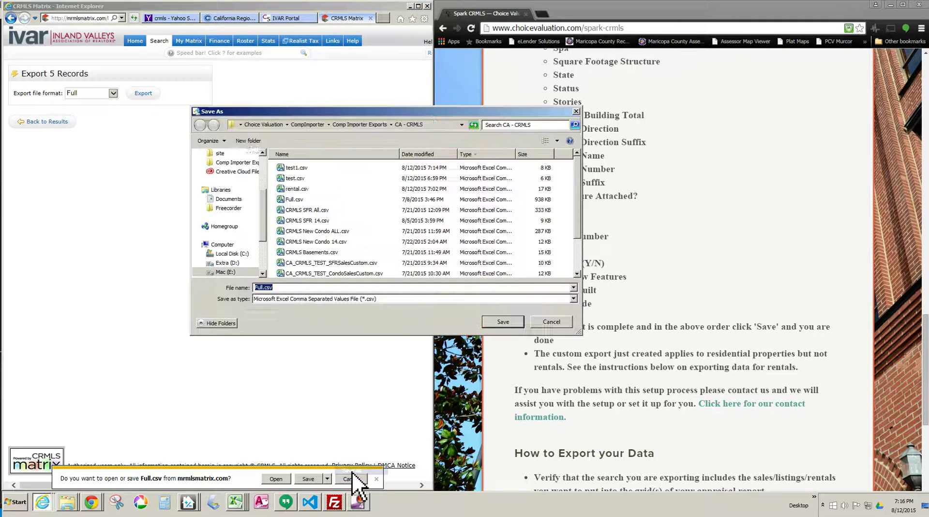
pyautogui.write('res')
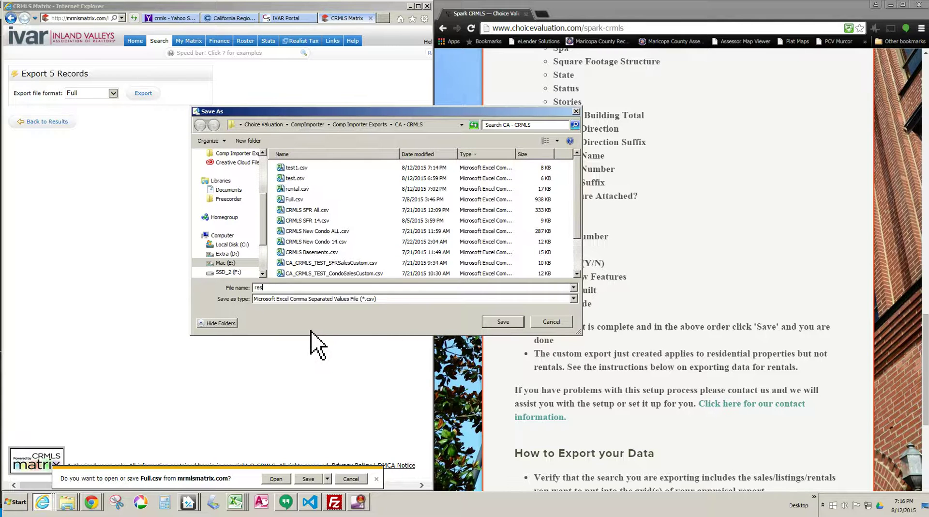
pyautogui.press('BackSpace')
pyautogui.write('nt')
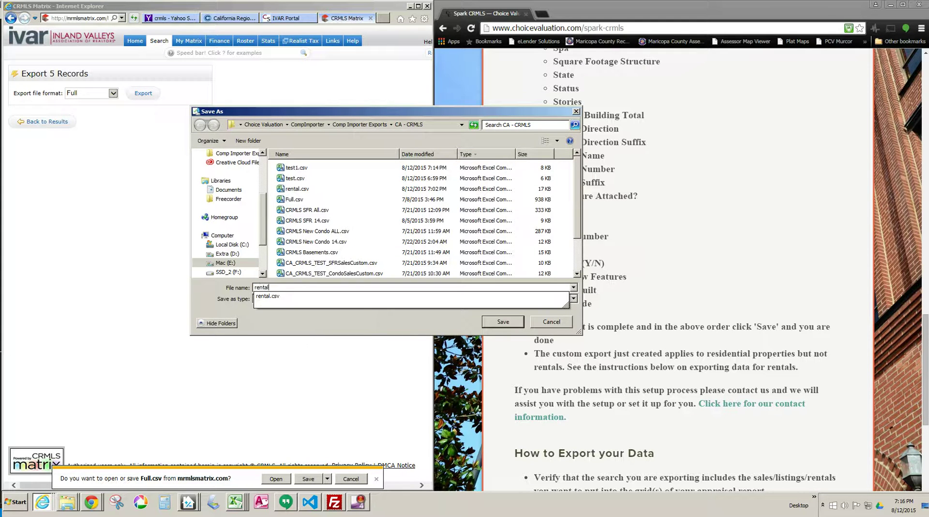
pyautogui.write('al')
pyautogui.click(514, 324)
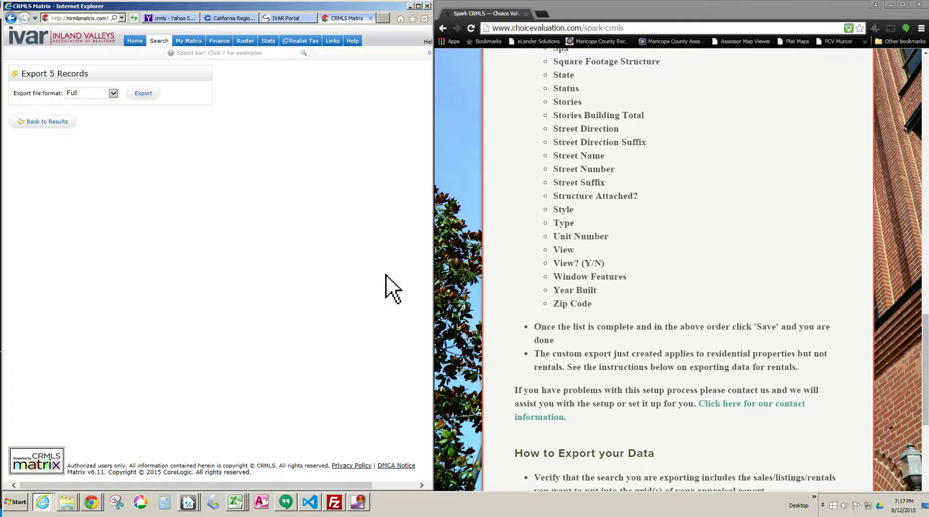
pyautogui.scroll(20, 608, 280)
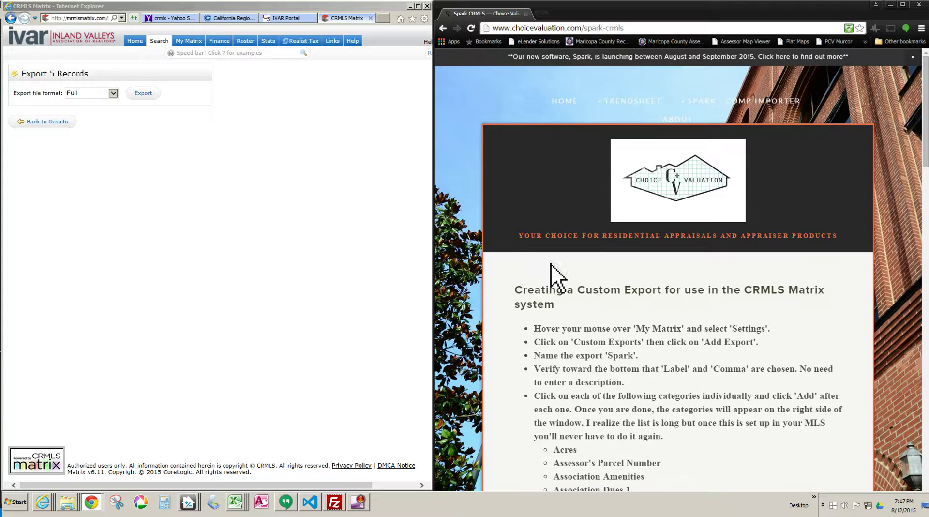
pyautogui.scroll(-8, 614, 399)
pyautogui.scroll(4, 617, 401)
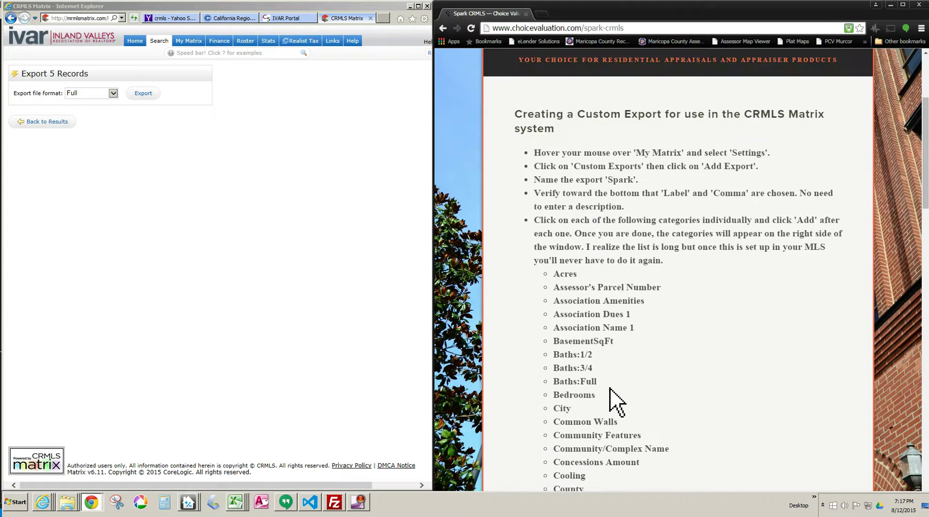
pyautogui.scroll(-3, 617, 402)
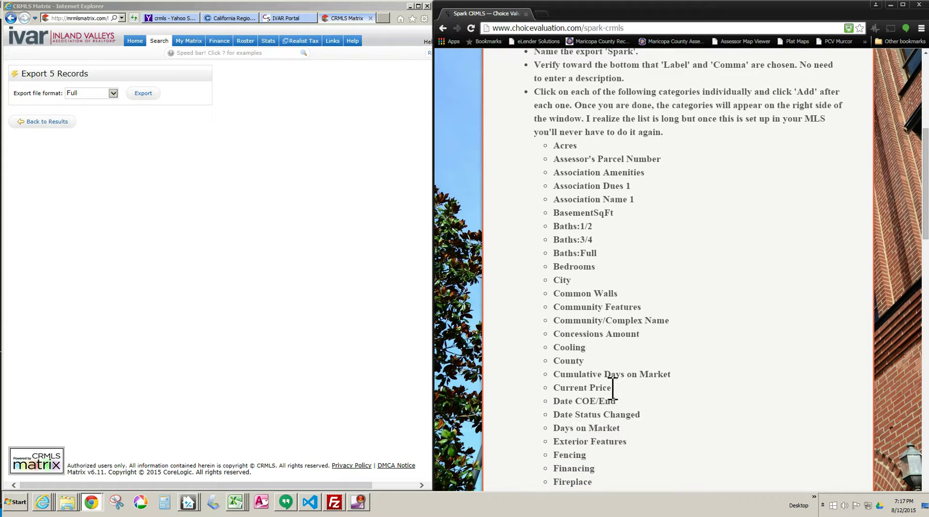
pyautogui.scroll(-18, 613, 388)
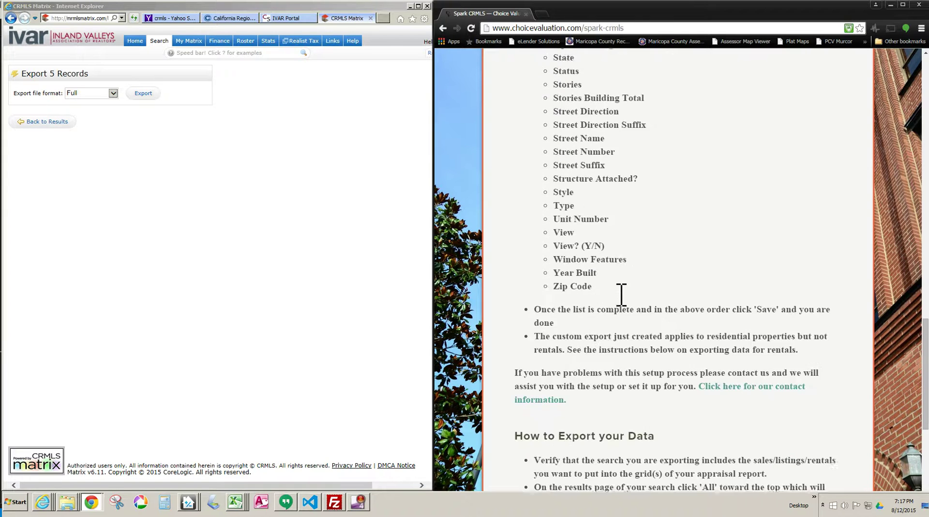
pyautogui.click(265, 151)
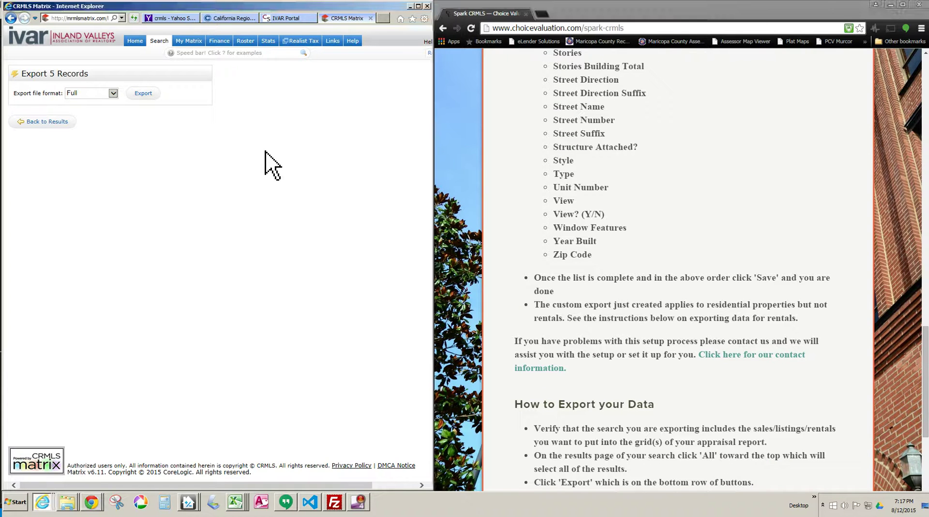